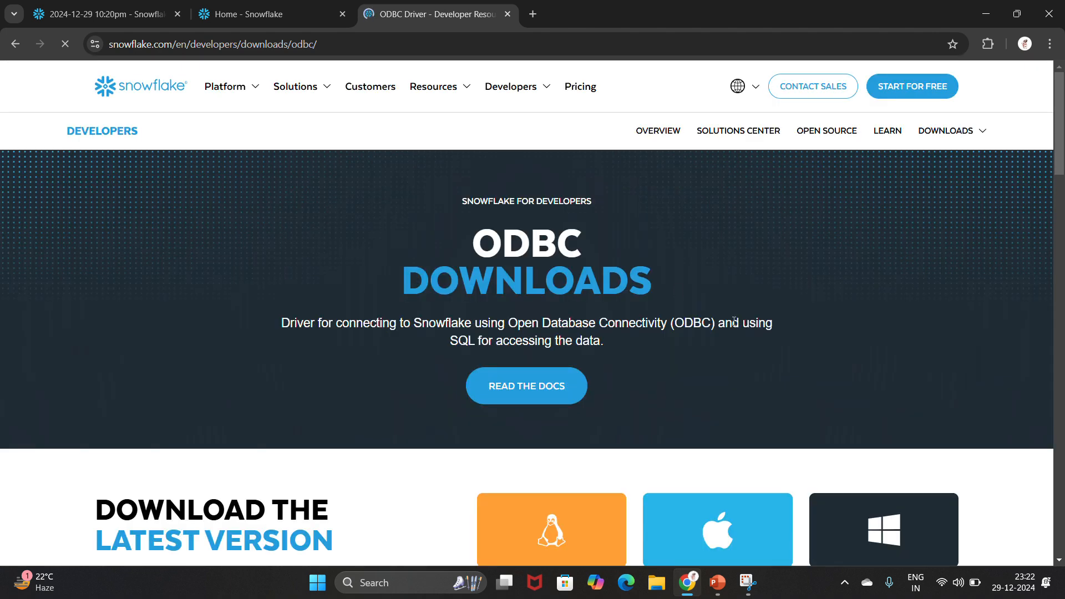
# Step: Download the Windows ODBC driver snowflake64_odbc-3.3.2.msi from the Snowflake download page
pyautogui.scroll(-9, 734, 321)
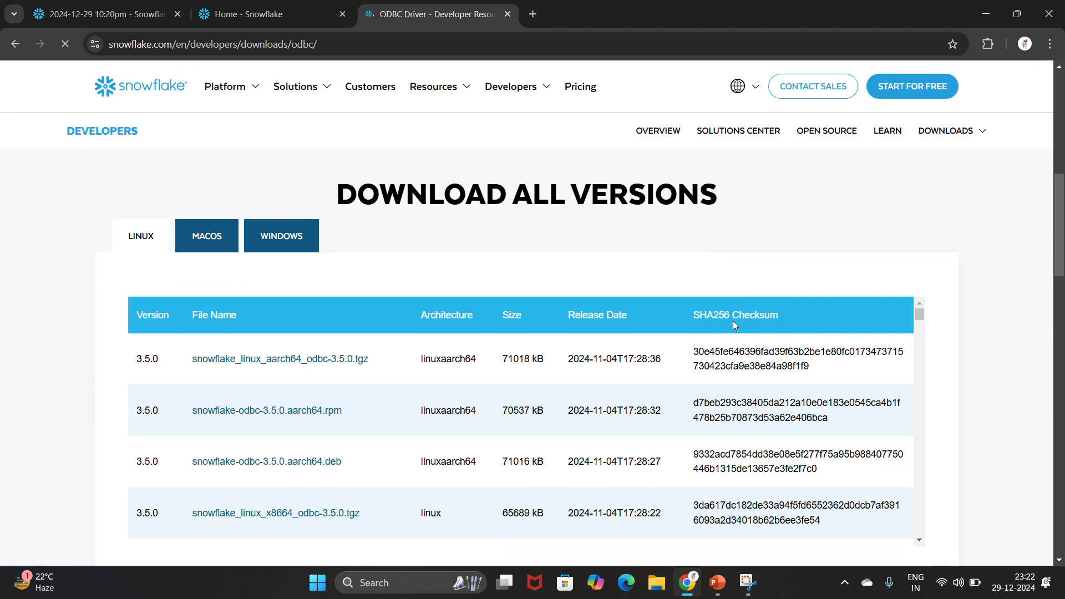
pyautogui.scroll(-1, 733, 321)
pyautogui.scroll(-1, 401, 489)
pyautogui.scroll(7, 399, 490)
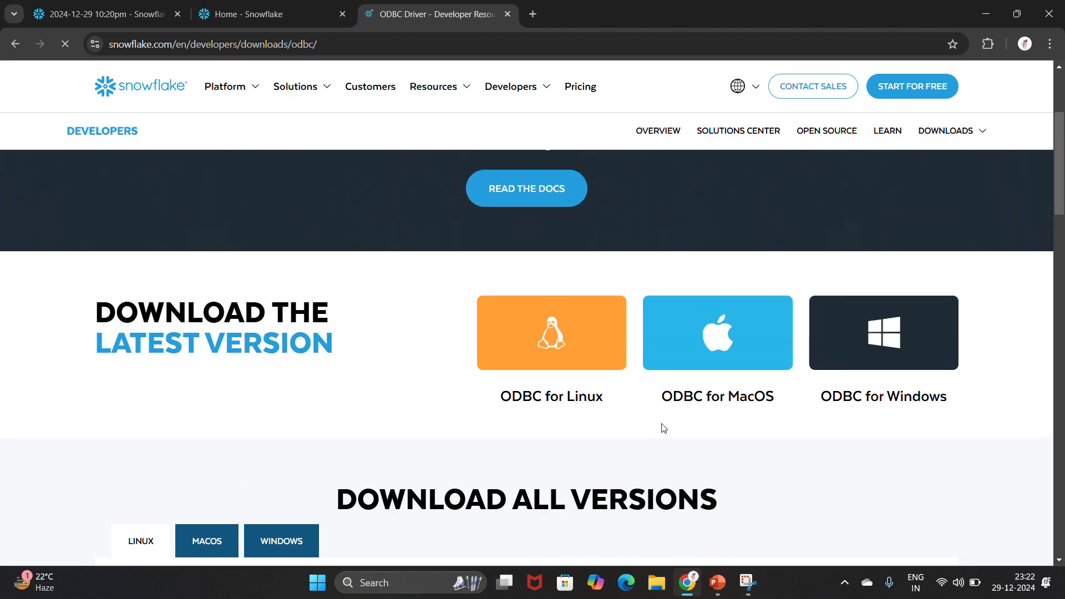
pyautogui.click(872, 347)
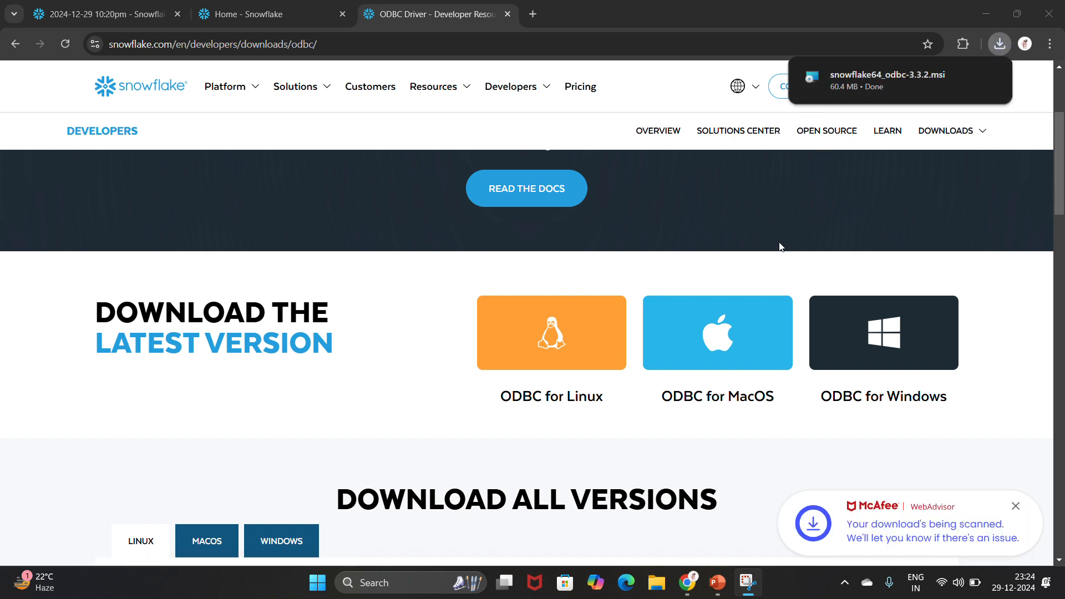
# Step: Run snowflake64_odbc-3.3.2 from Downloads and install it into the default C:\Program Files\Snowflake ODBC Driver\ folder
pyautogui.click(664, 587)
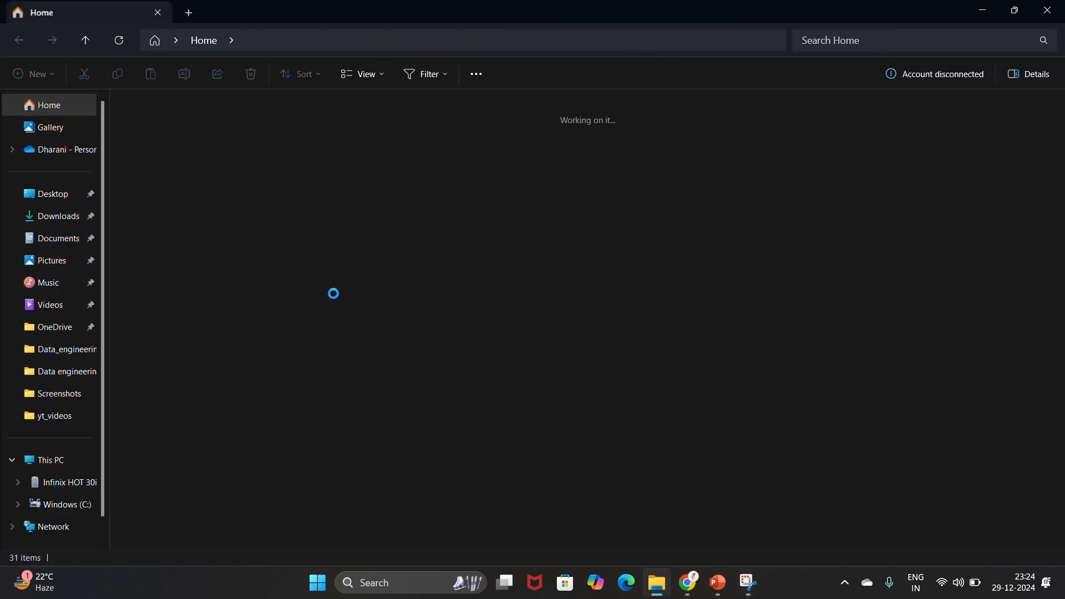
pyautogui.click(60, 219)
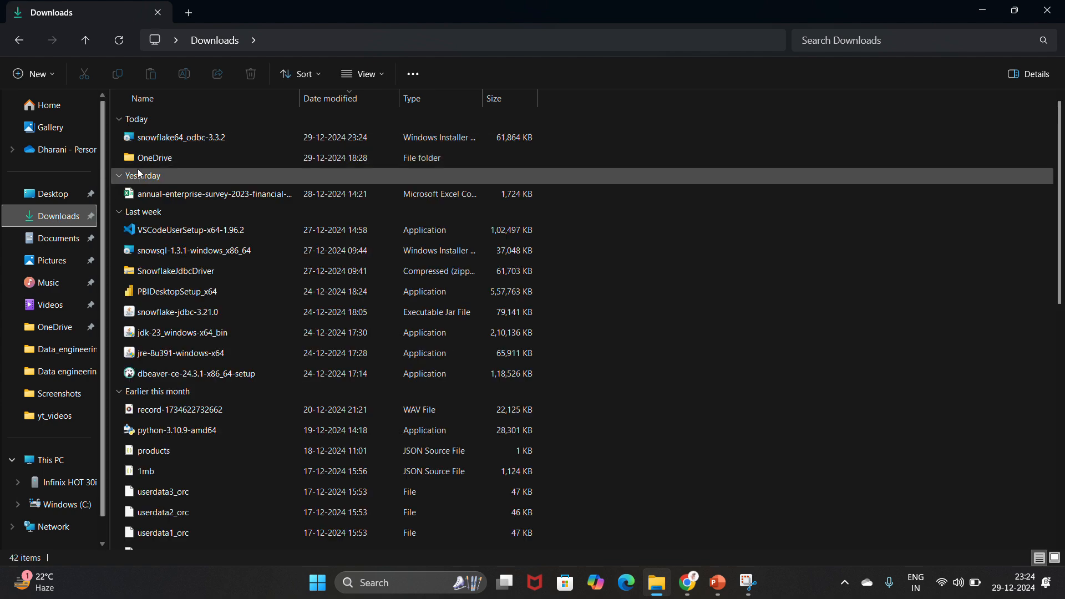
pyautogui.doubleClick(200, 138)
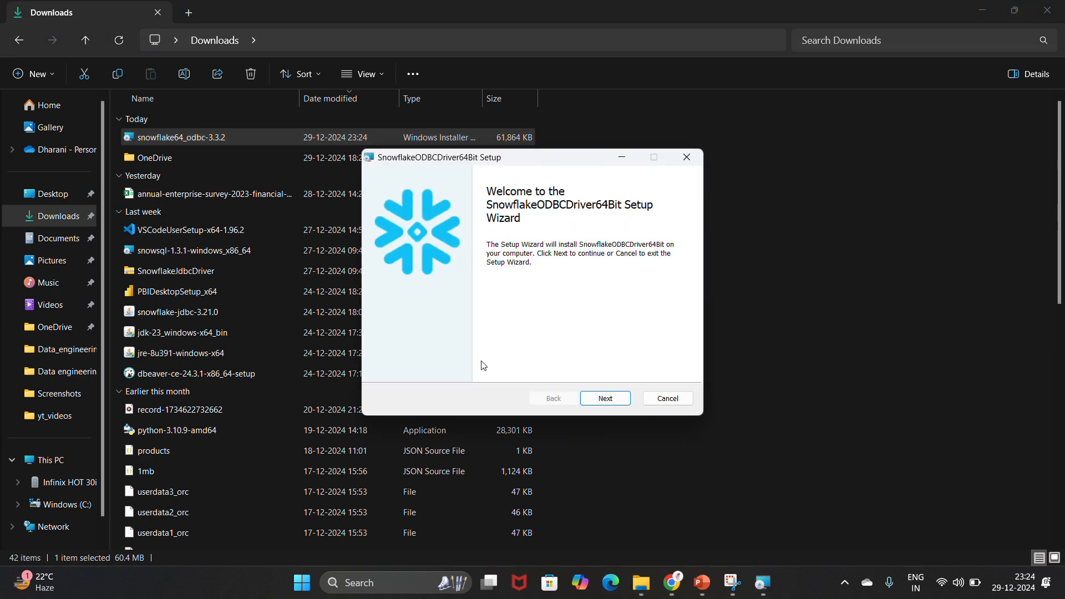
pyautogui.click(606, 399)
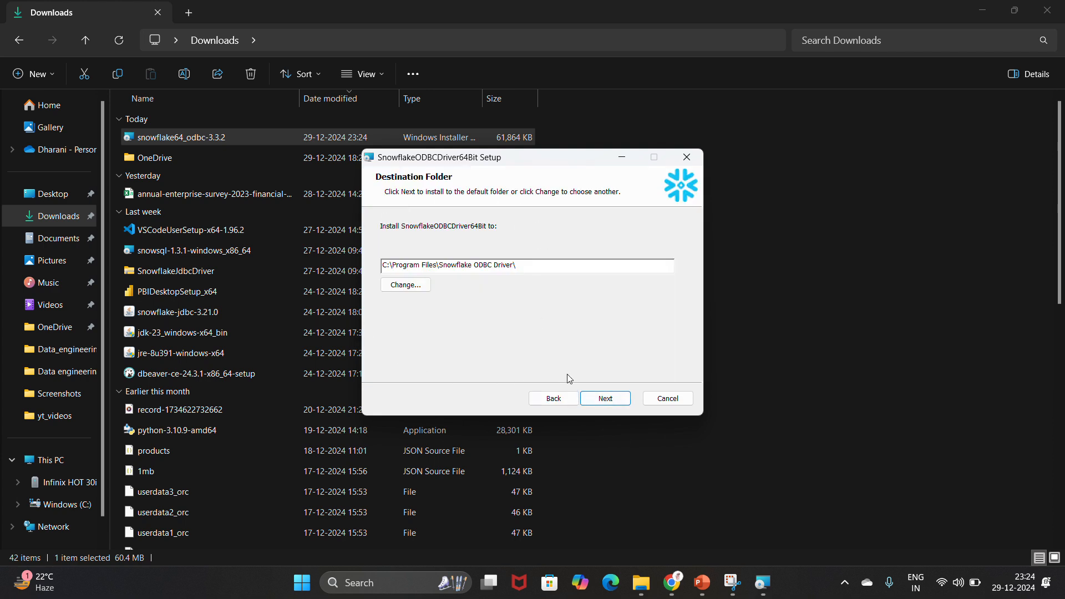
pyautogui.click(612, 404)
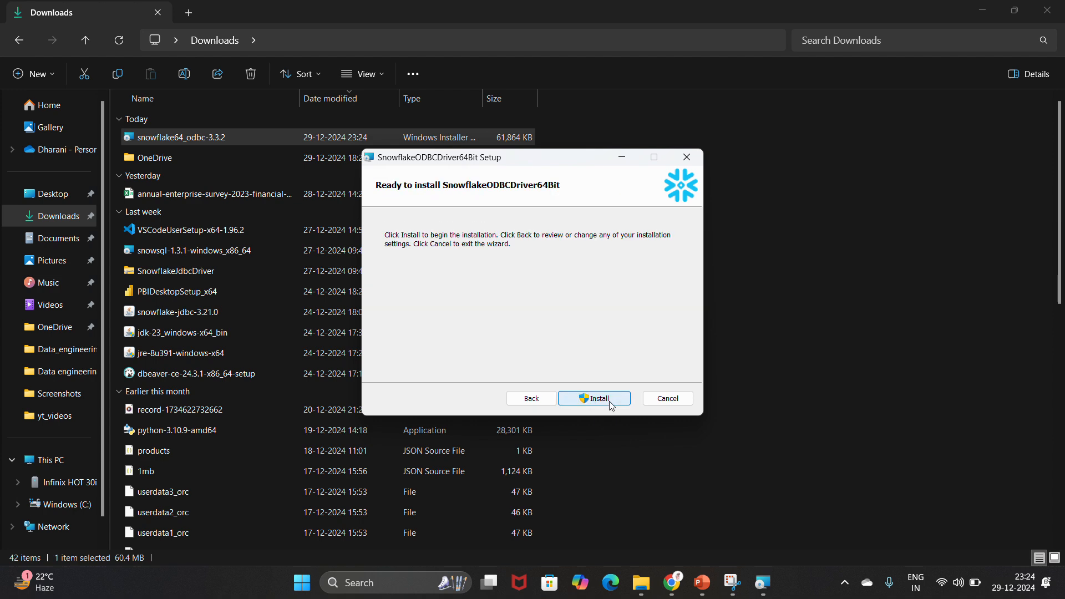
pyautogui.click(603, 404)
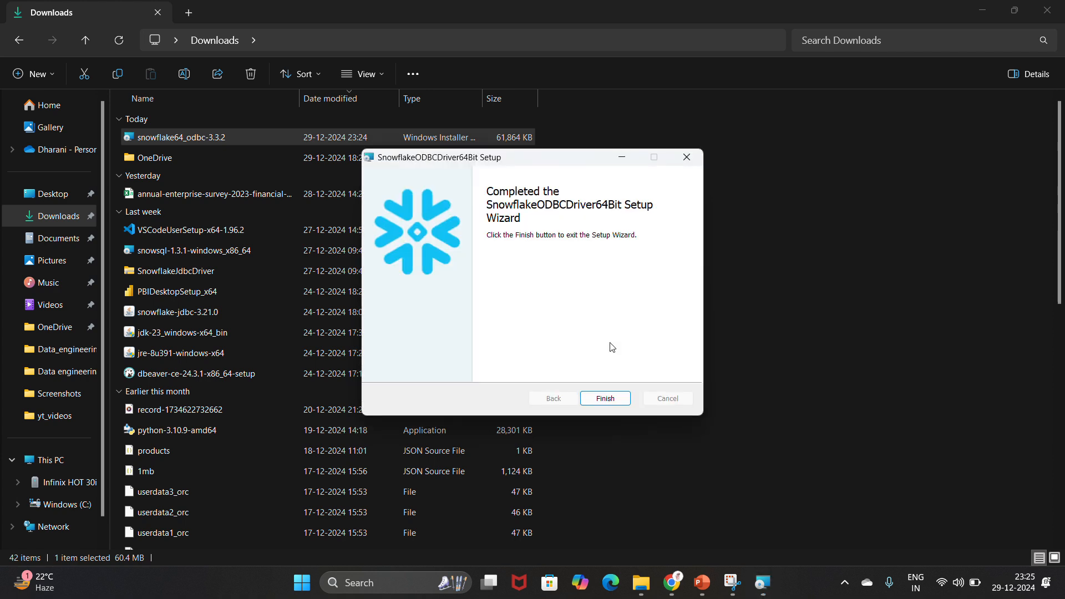
pyautogui.click(606, 399)
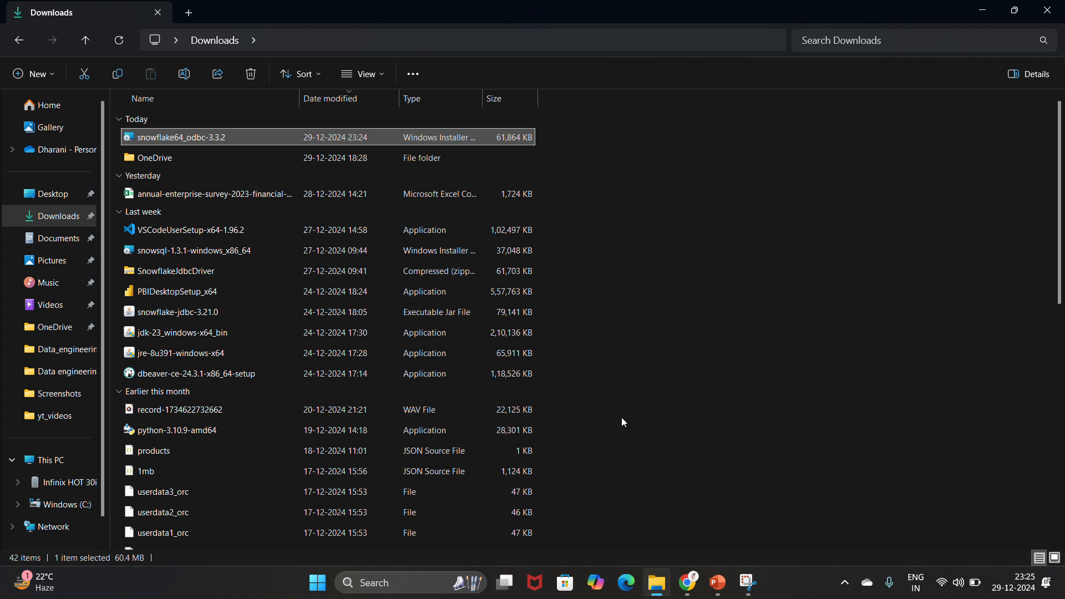
# Step: Open ODBC Data Sources (64-bit) and verify SnowflakeDSIIDriver 3.03.02.00 is listed among drivers
pyautogui.press('super')
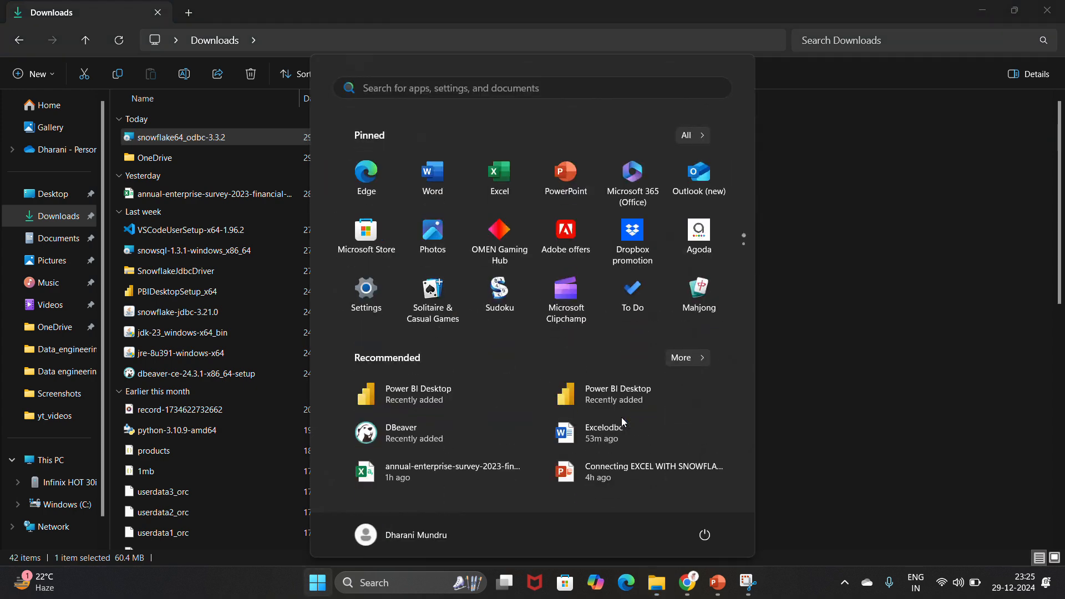
pyautogui.write('odbc')
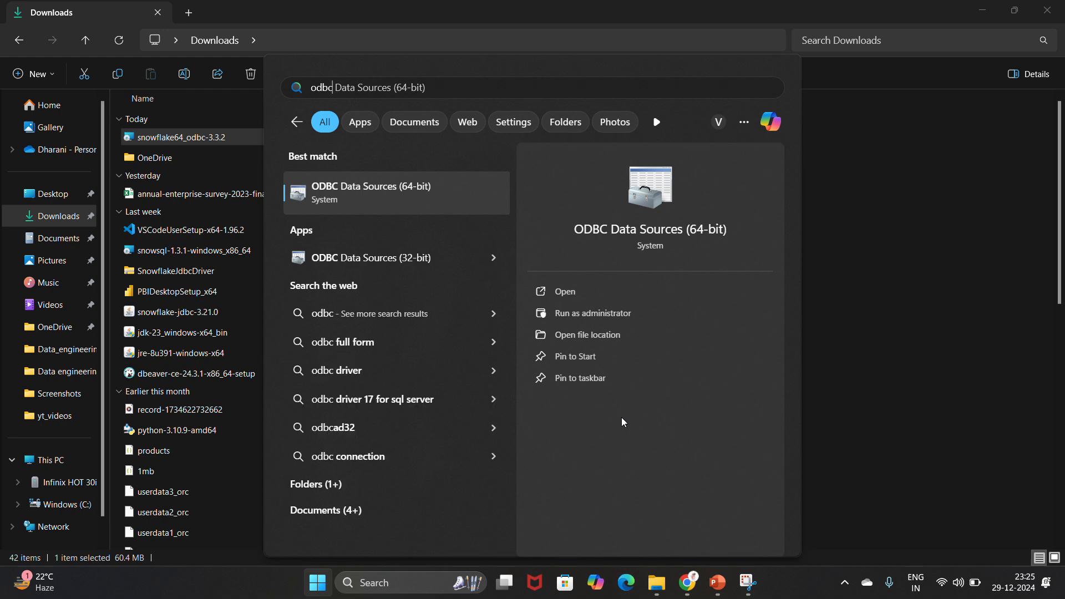
pyautogui.click(604, 295)
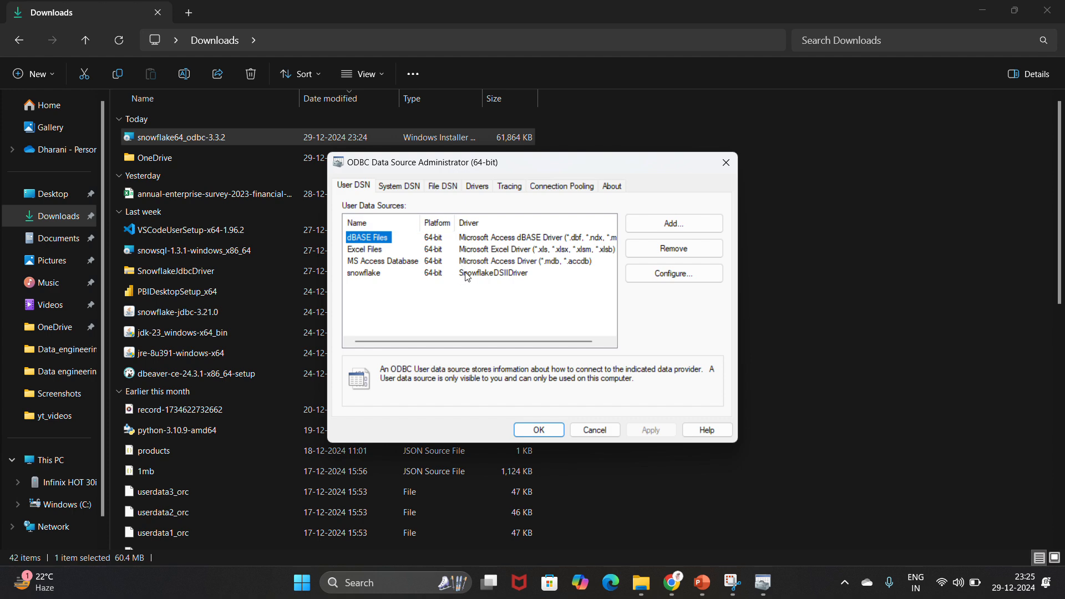
pyautogui.click(483, 190)
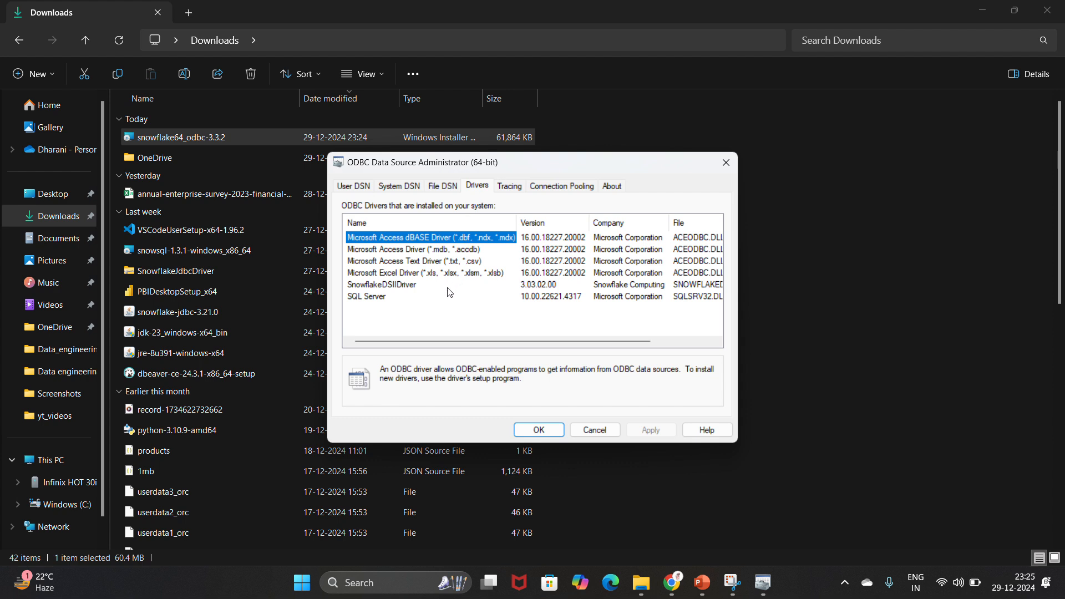
pyautogui.click(417, 285)
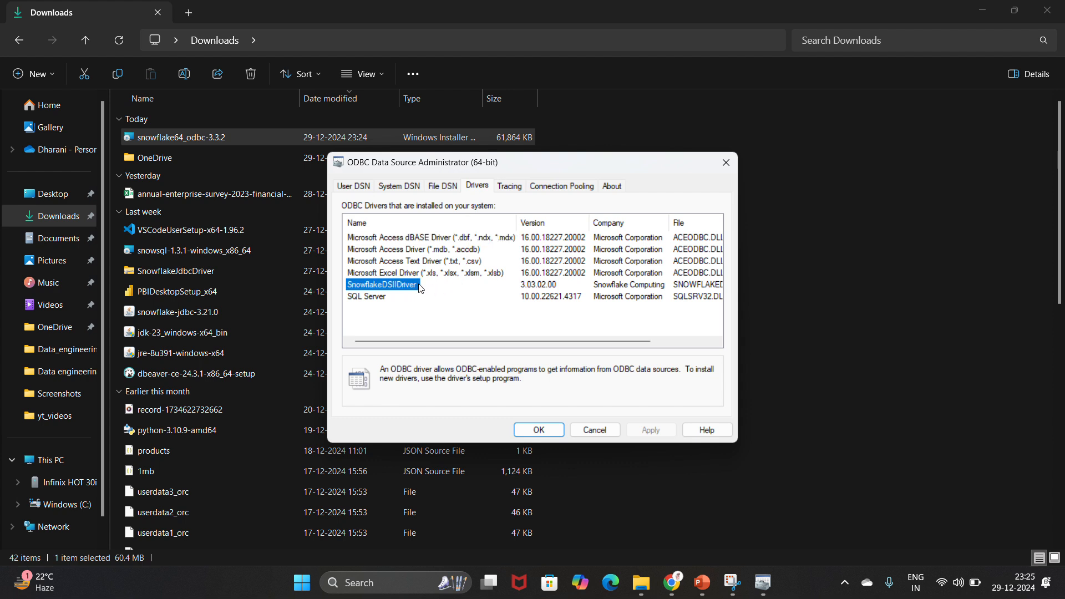
pyautogui.click(362, 189)
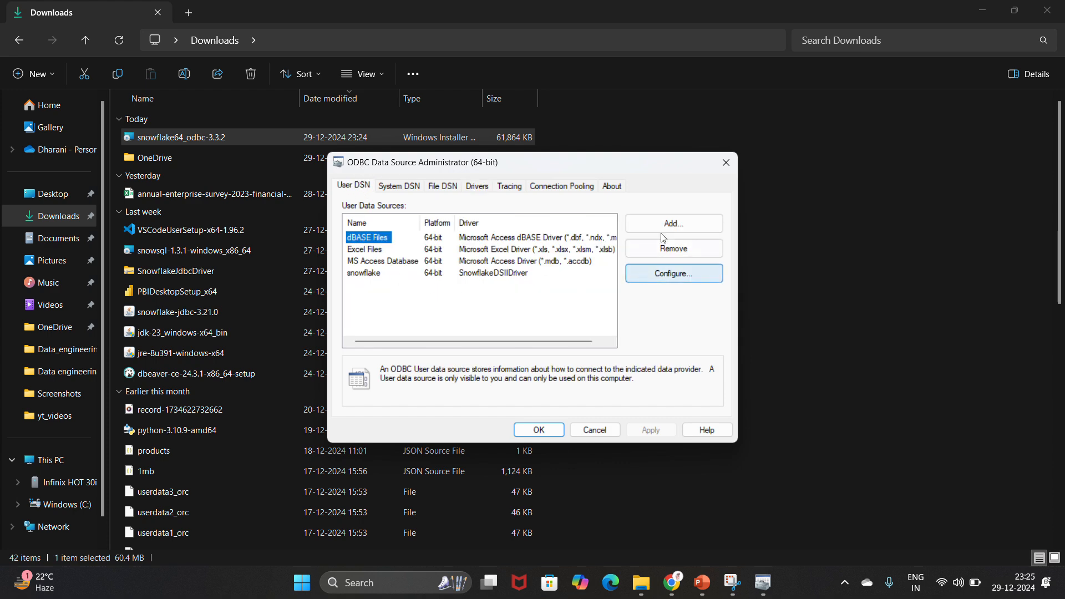
# Step: Add a new user DSN using the SnowflakeDSIIDriver driver
pyautogui.click(682, 225)
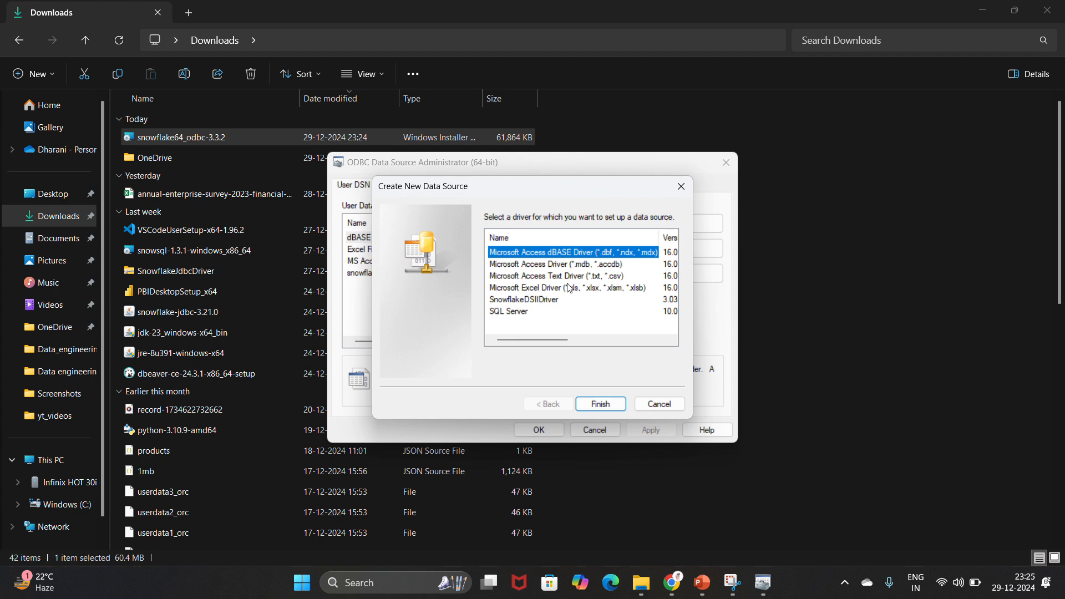
pyautogui.click(558, 301)
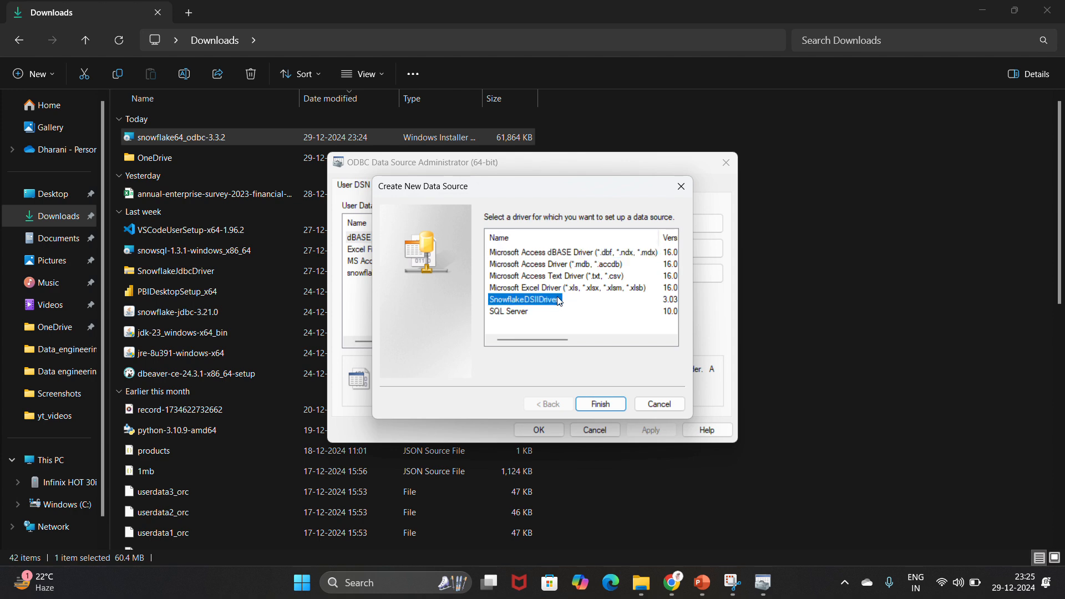
pyautogui.click(608, 405)
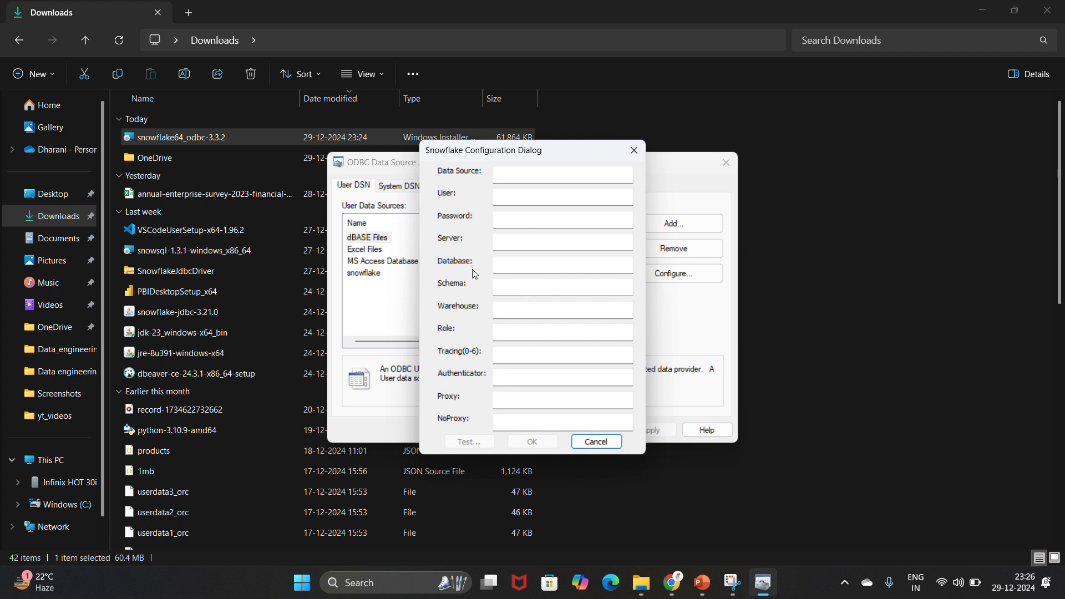
# Step: Name the data source 'Snowflake' and enter the Snowflake account's user name and password
pyautogui.click(539, 177)
pyautogui.write('Snowflake')
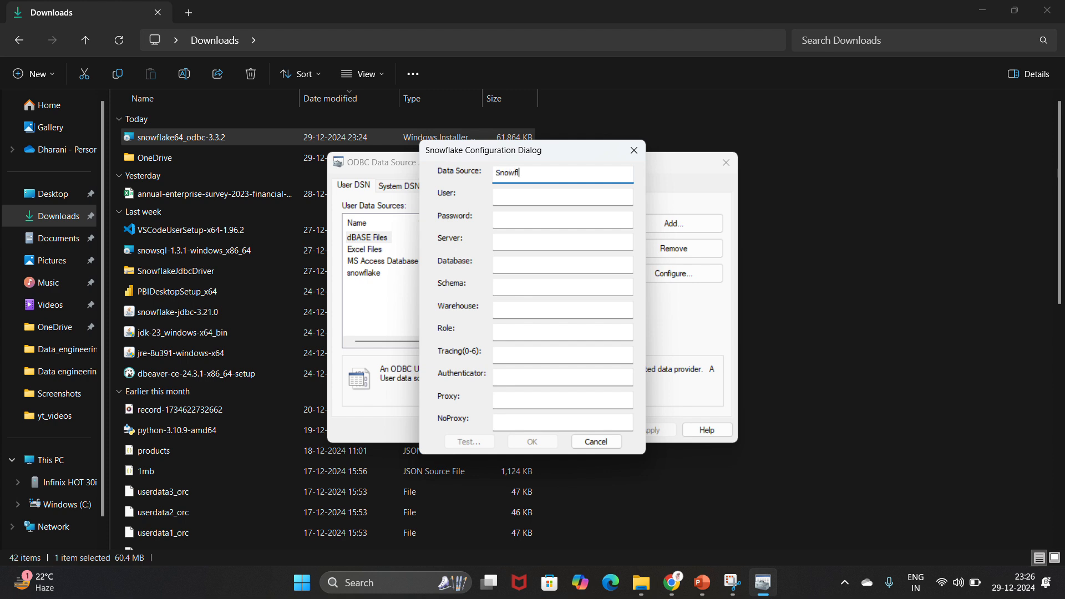
pyautogui.click(520, 197)
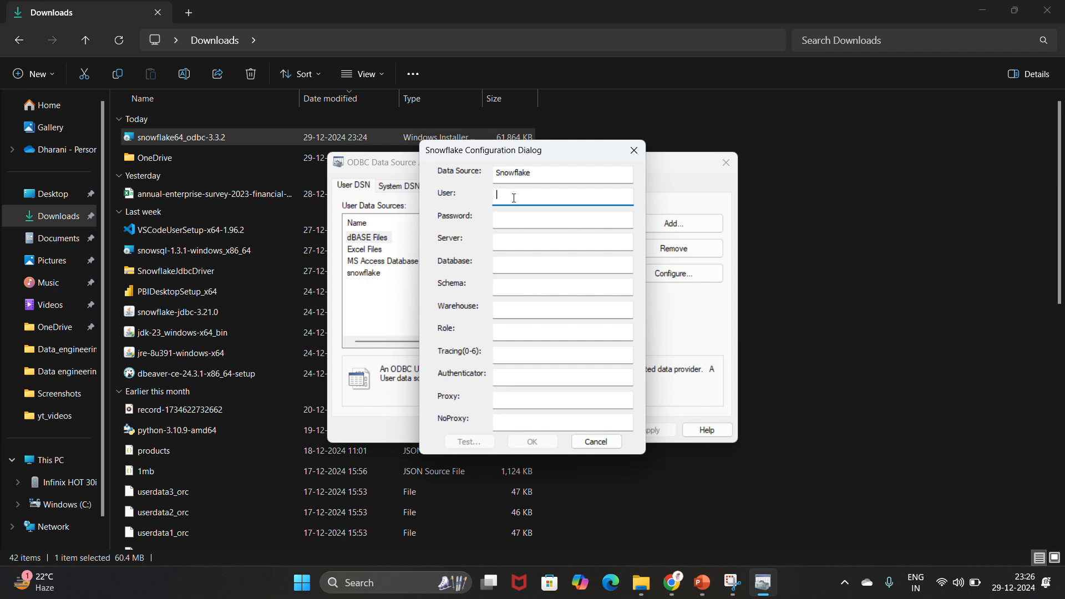
pyautogui.click(510, 218)
pyautogui.write('*****')
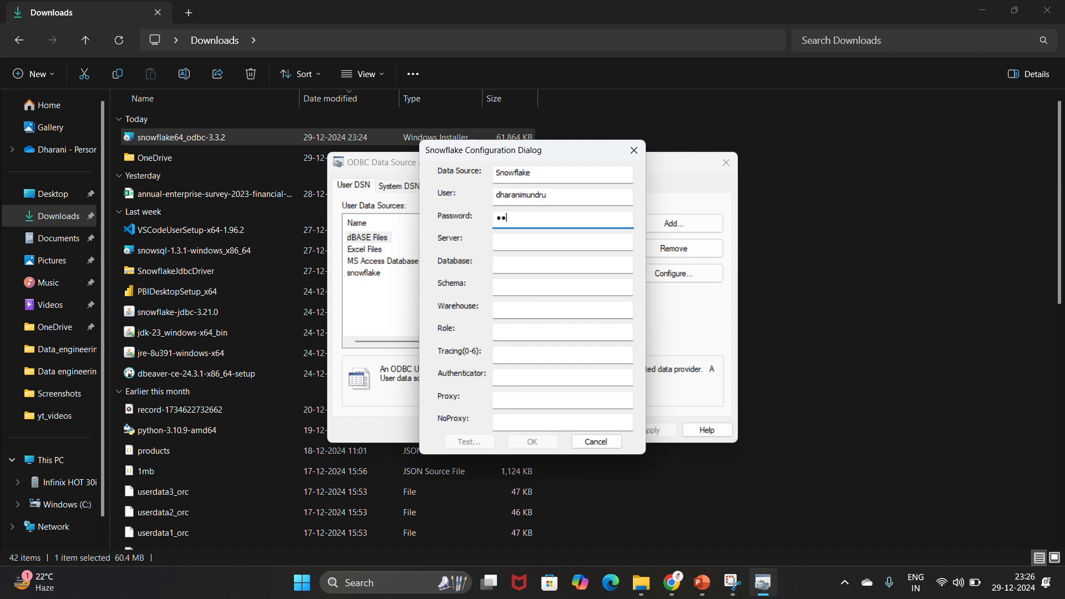
pyautogui.write('*******')
pyautogui.click(505, 240)
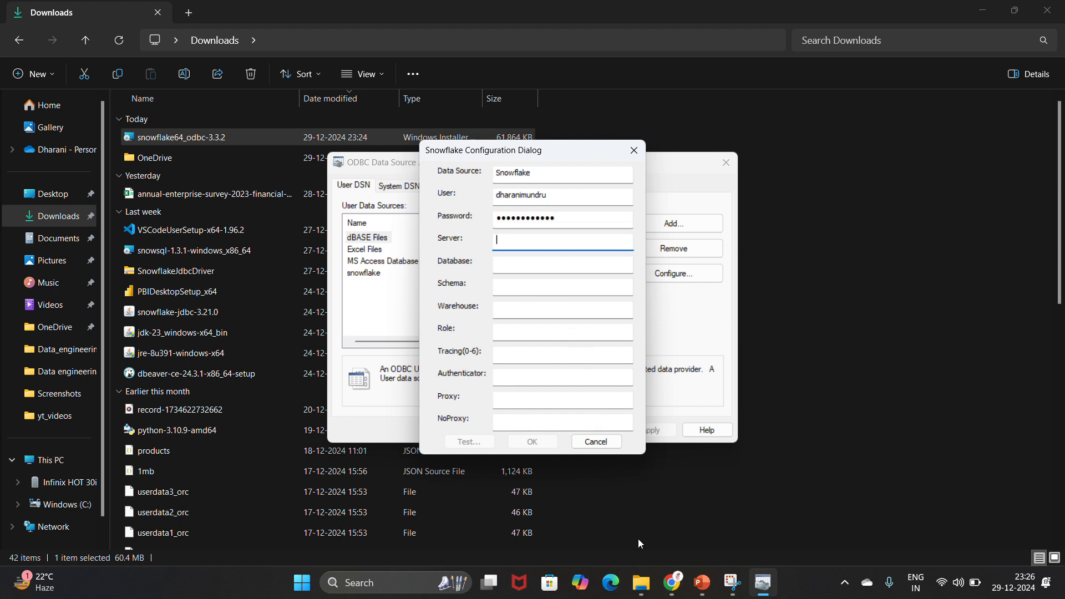
pyautogui.click(672, 582)
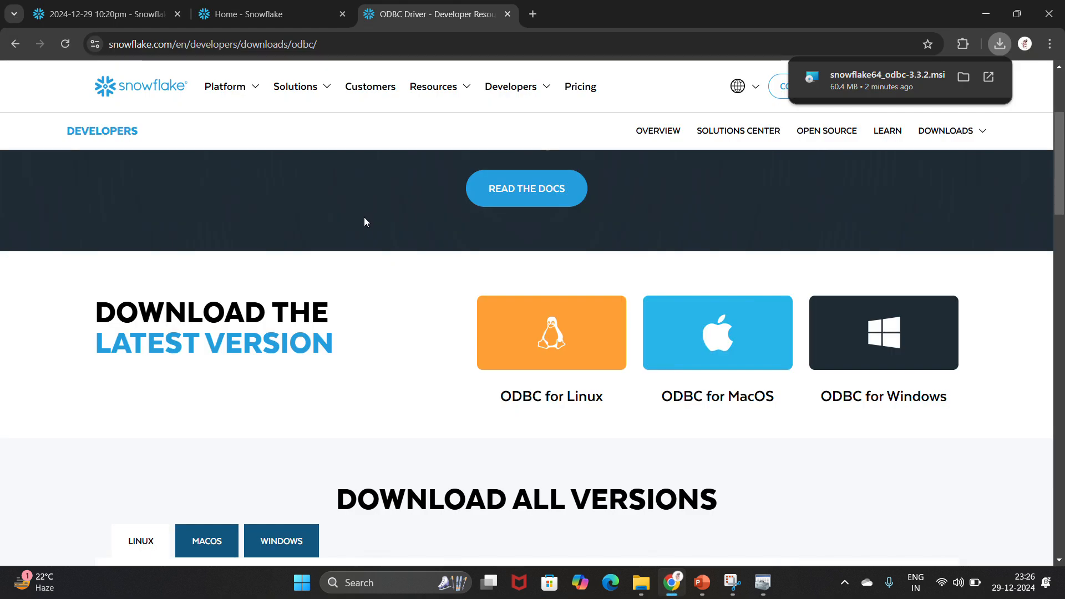
# Step: Copy the account URL from the account details in the Snowflake Home dashboard's user menu
pyautogui.click(288, 10)
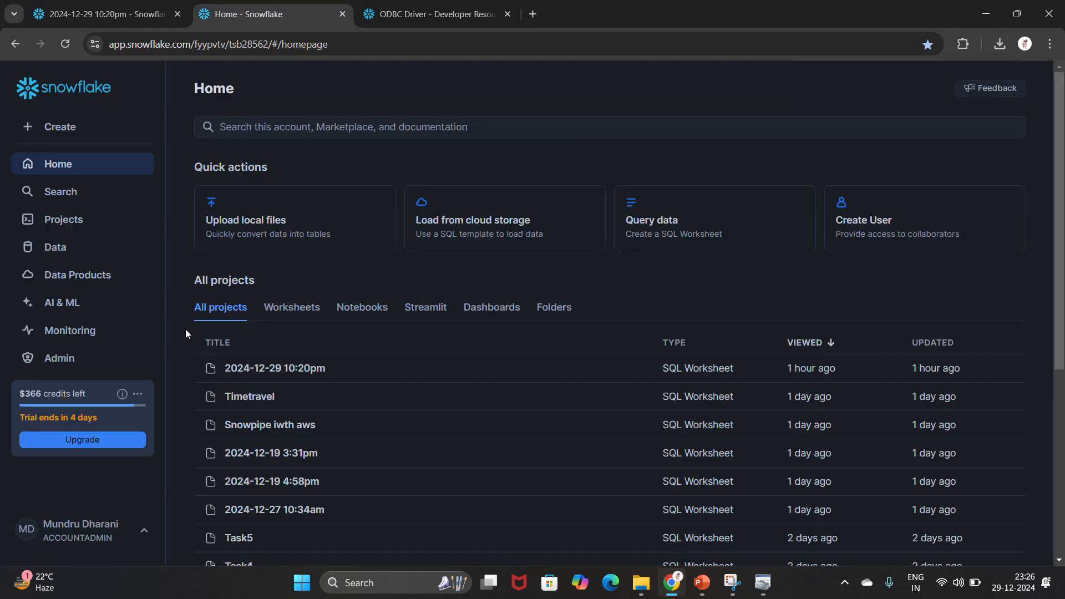
pyautogui.click(145, 534)
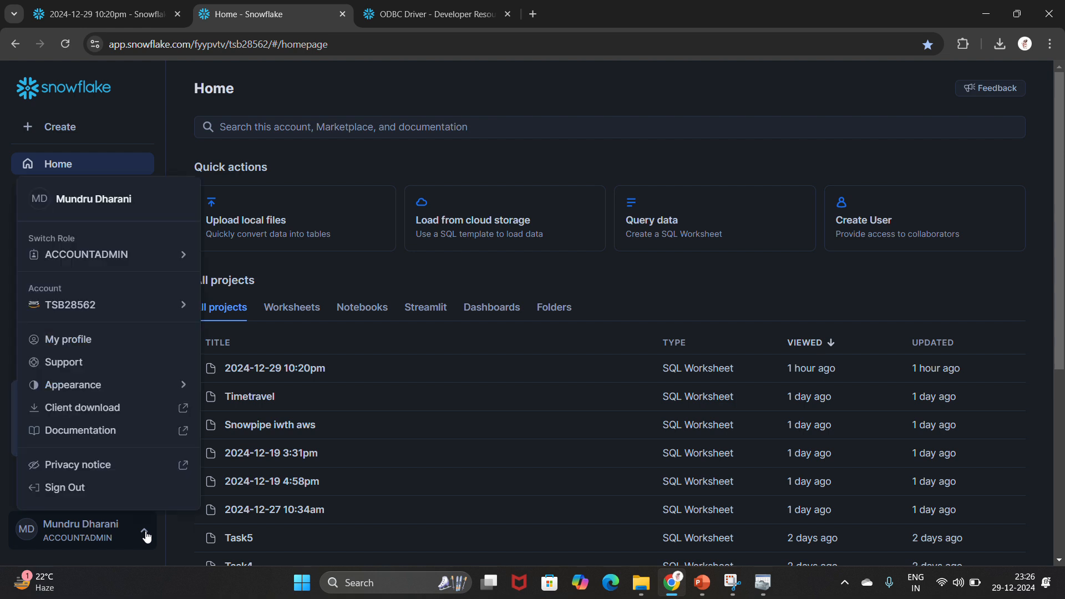
pyautogui.moveTo(162, 300)
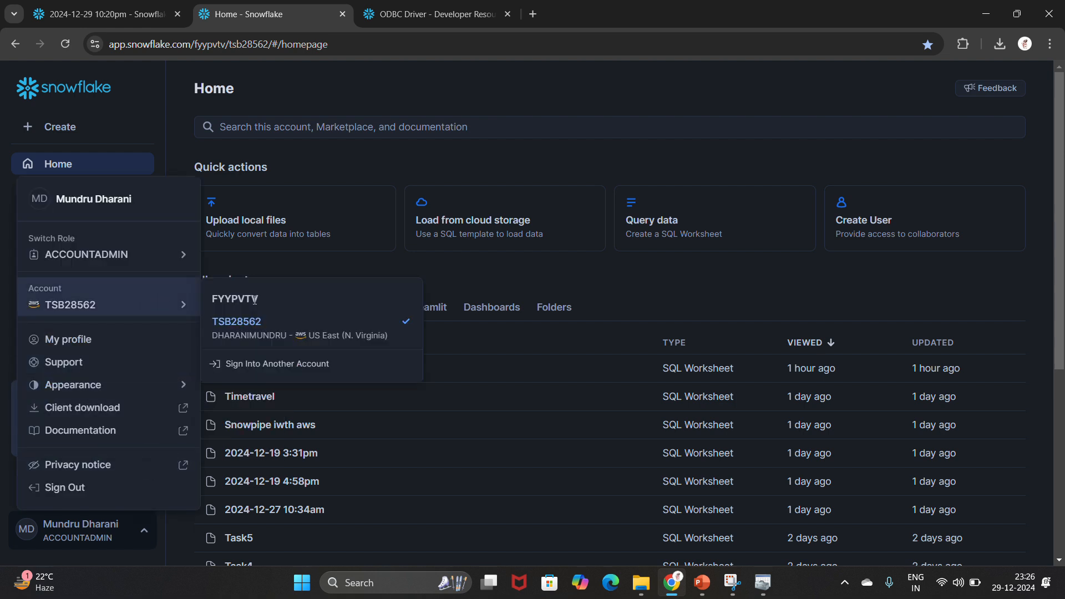
pyautogui.moveTo(246, 322)
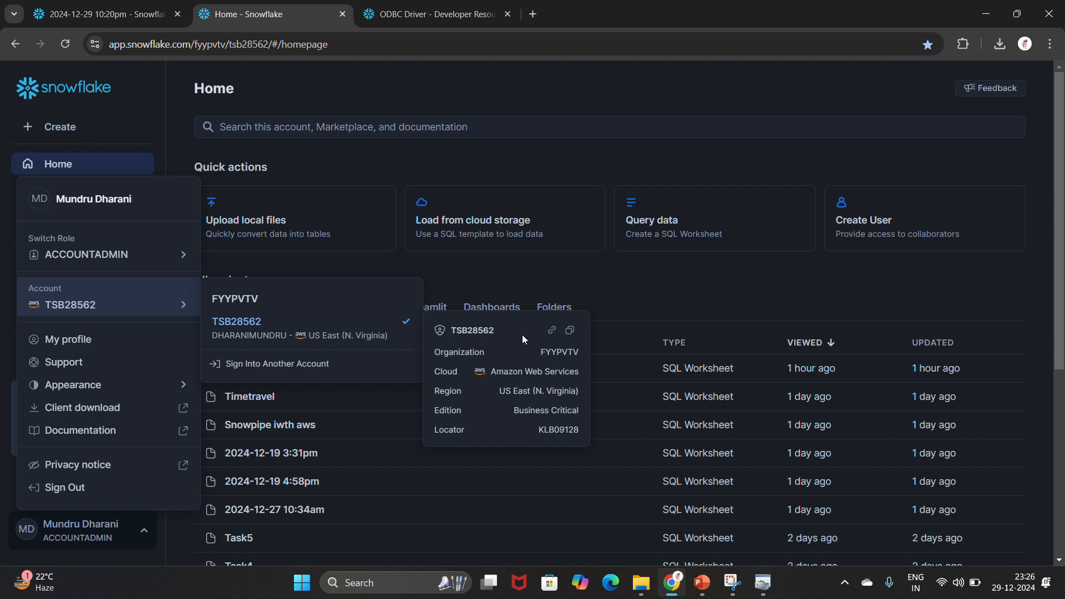
pyautogui.click(552, 332)
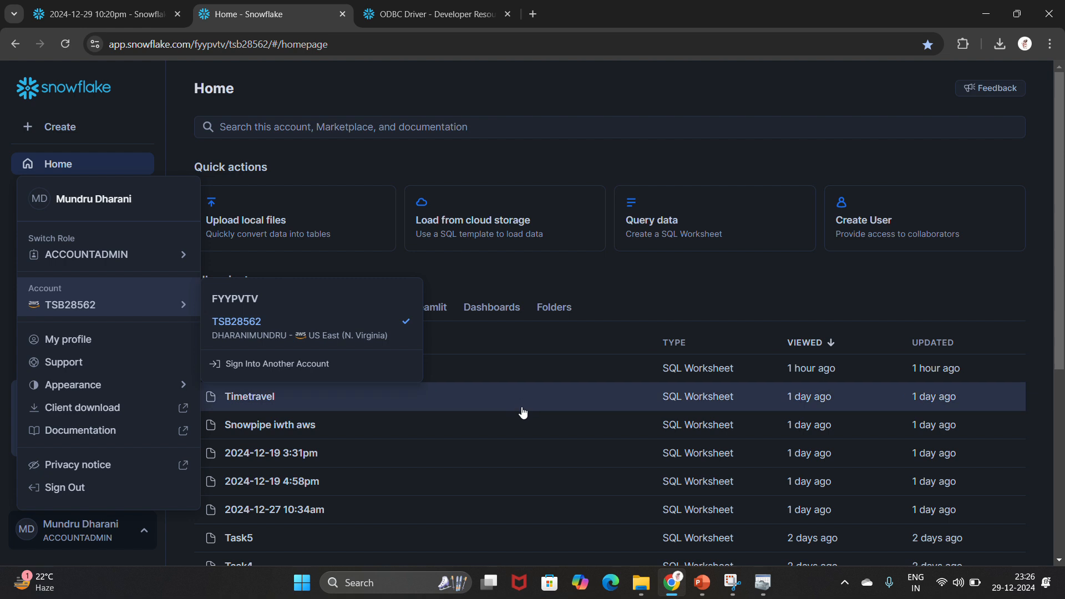
pyautogui.click(128, 533)
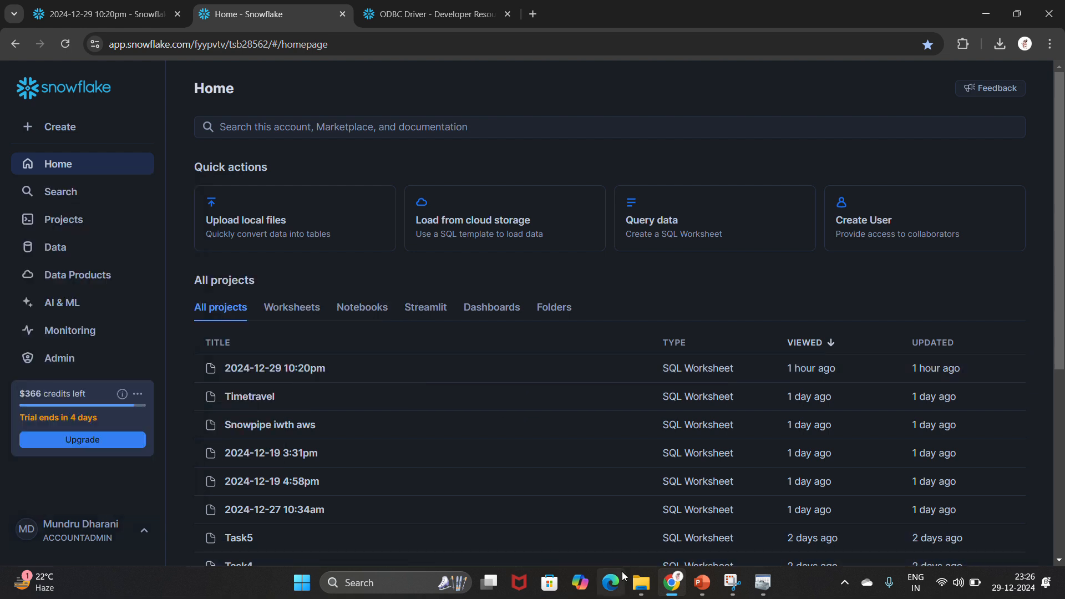
pyautogui.click(764, 586)
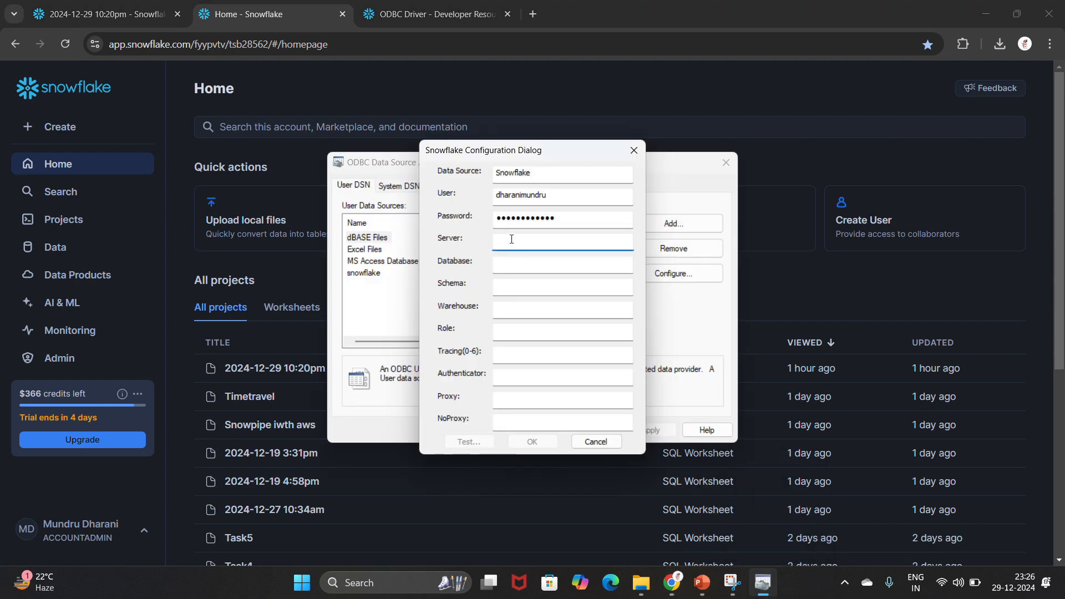
pyautogui.hotkey('ctrl', 'v')
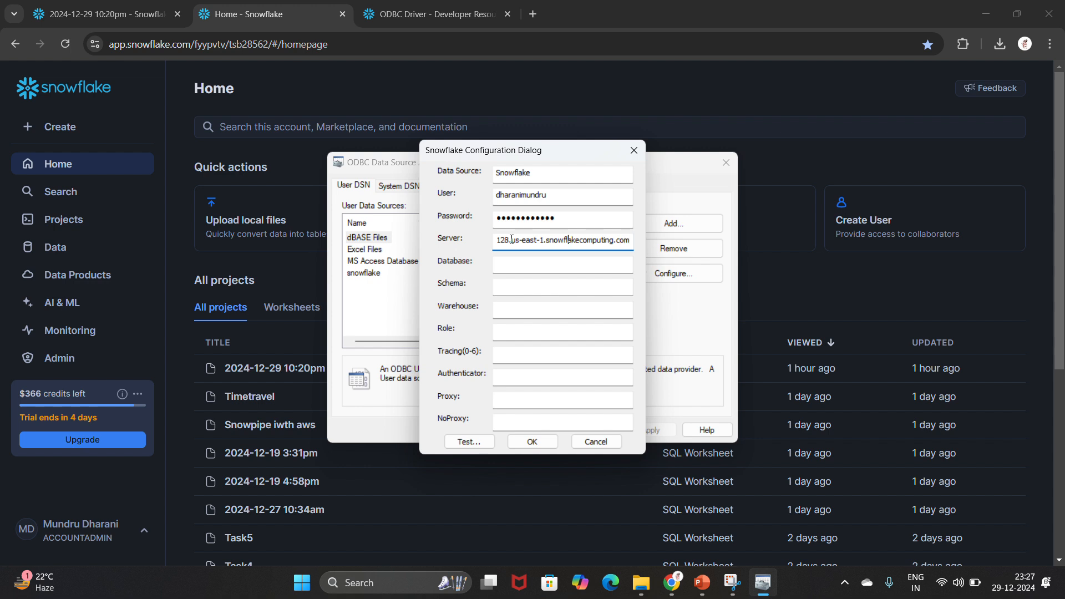
pyautogui.press('Left')
pyautogui.press('Left')
pyautogui.press('BackSpace')
pyautogui.press('BackSpace')
pyautogui.press('BackSpace')
pyautogui.press('BackSpace')
pyautogui.press('BackSpace')
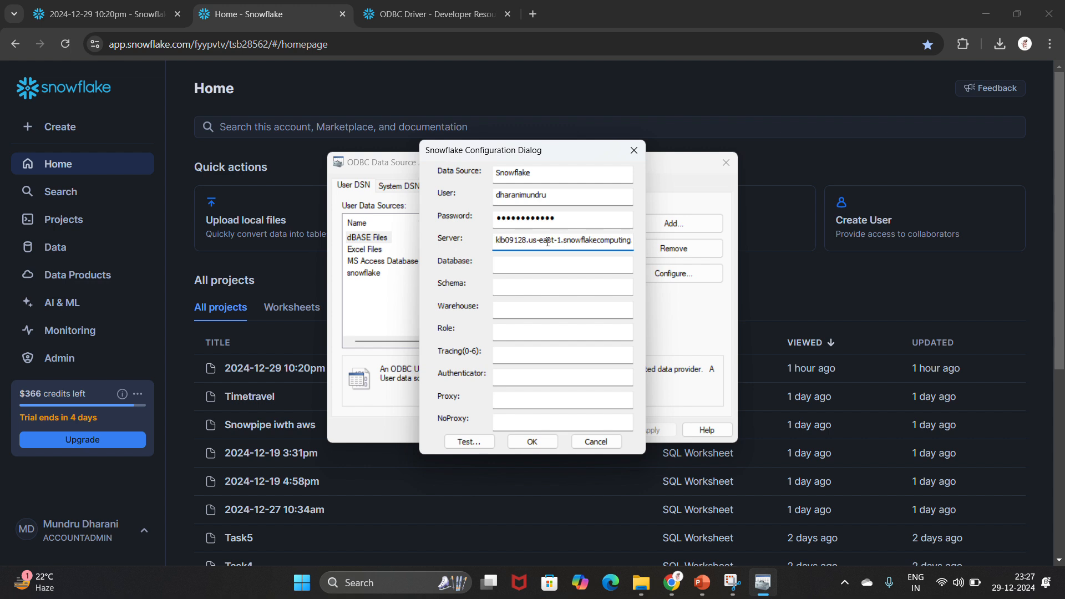
# Step: Set database TRAINING_DB1, schema TRAINING_SCHEMA1, warehouse COMPUTE_WH, role ACCOUNTADMIN and tracing 6
pyautogui.click(518, 263)
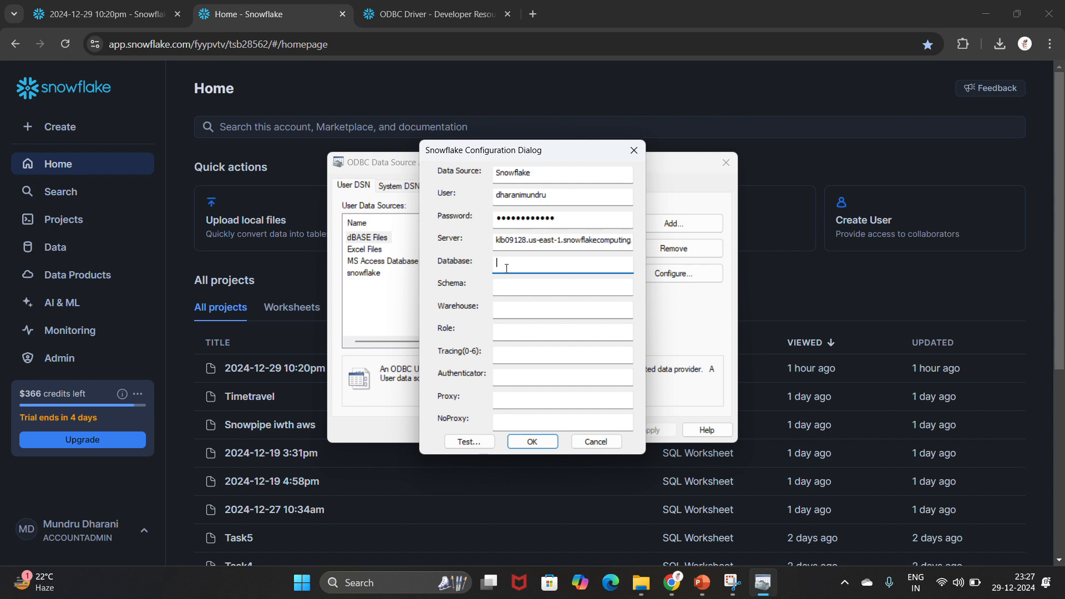
pyautogui.write('TRAINING_DB1')
pyautogui.click(521, 291)
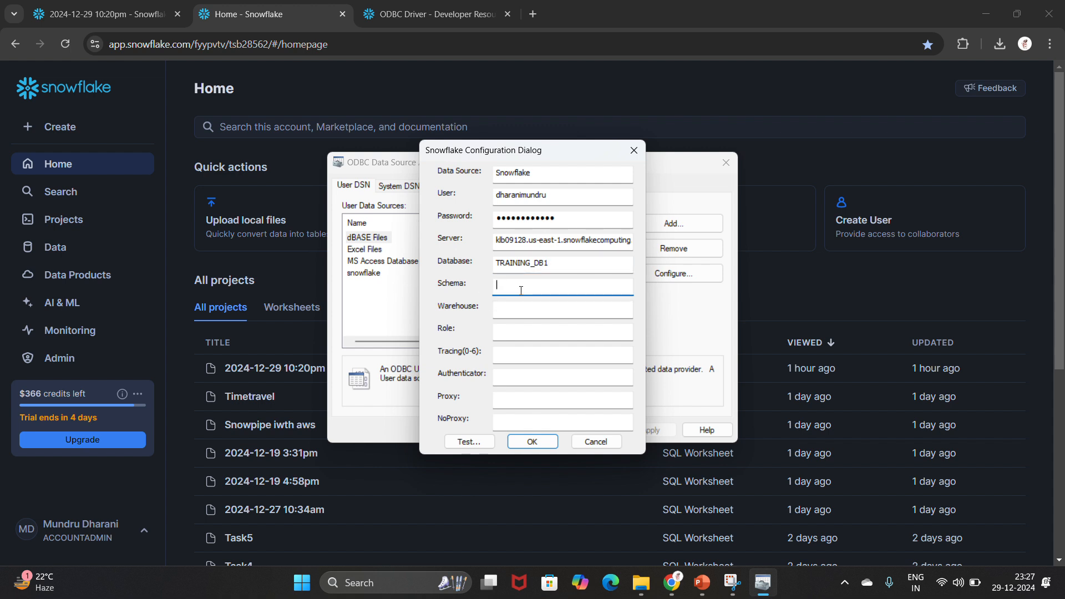
pyautogui.write('TRAINING_SCHEMA1')
pyautogui.click(561, 311)
pyautogui.write('C')
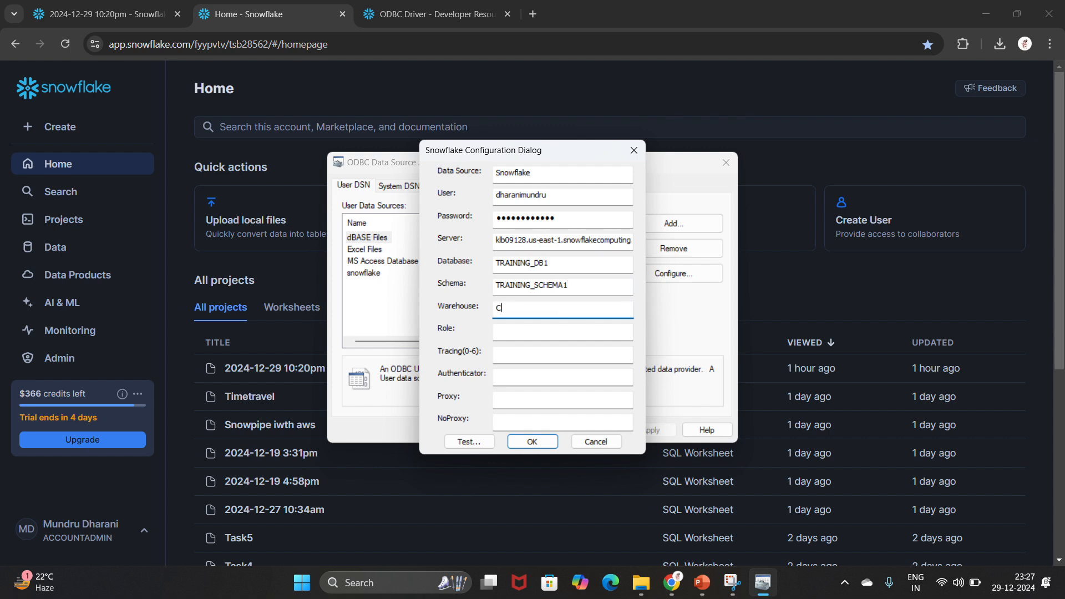
pyautogui.write('OMPUTE_WH')
pyautogui.click(549, 334)
pyautogui.write('ACCOUNTADMIN')
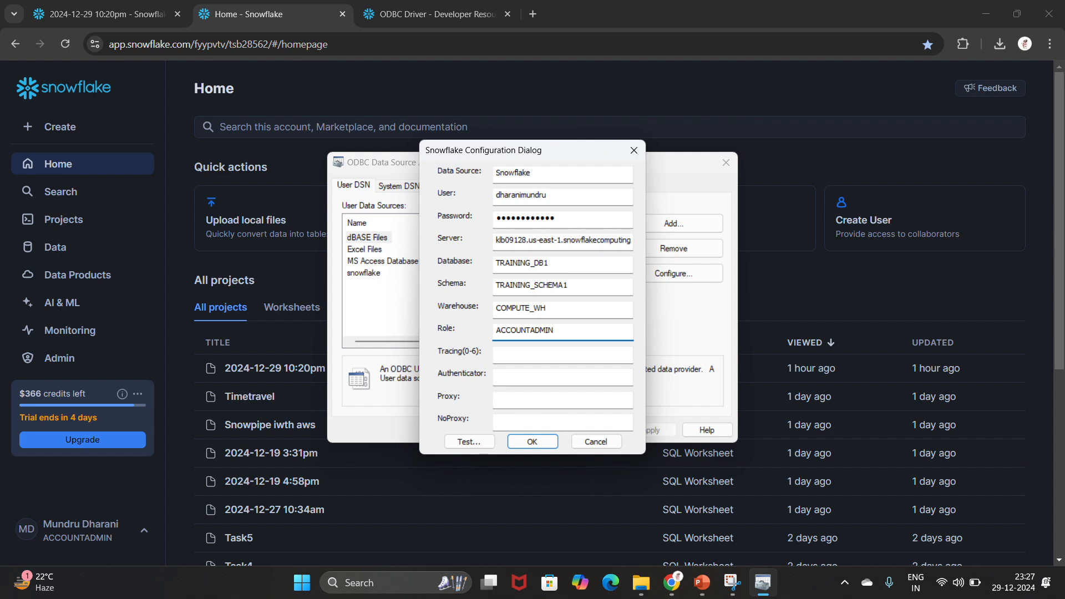
pyautogui.click(535, 350)
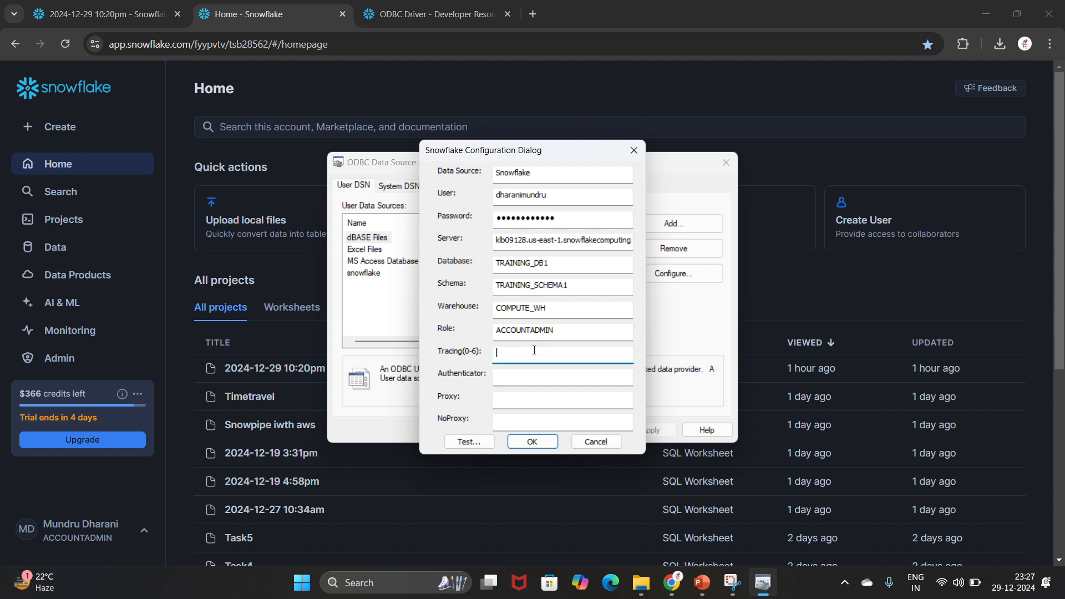
pyautogui.write('6')
# Step: Test the Snowflake connection successfully, then save the DSN and close the administrator
pyautogui.click(473, 442)
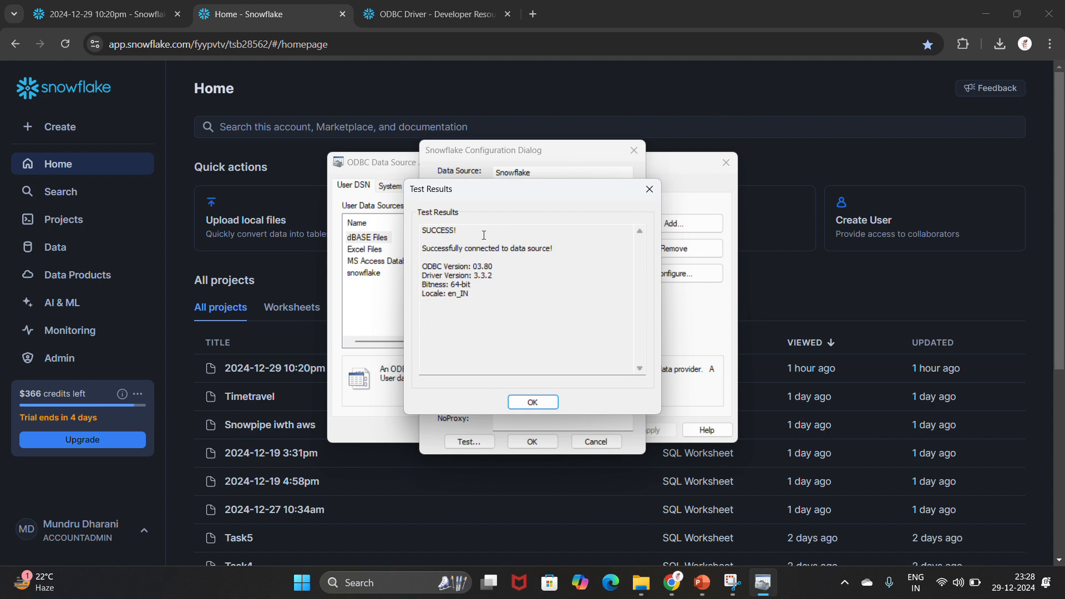
pyautogui.click(543, 406)
pyautogui.click(535, 442)
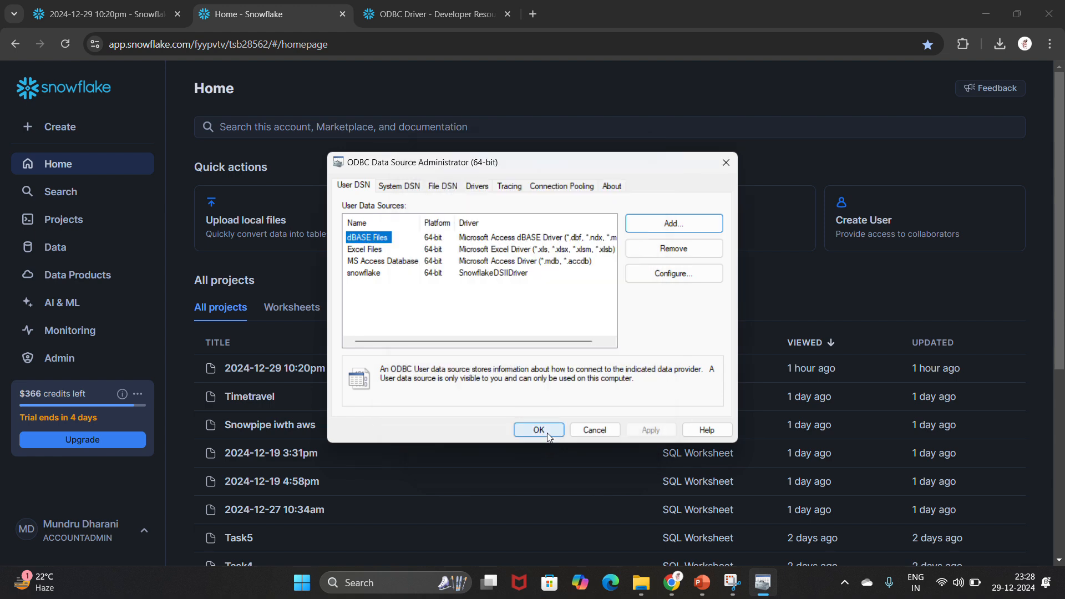
pyautogui.click(547, 433)
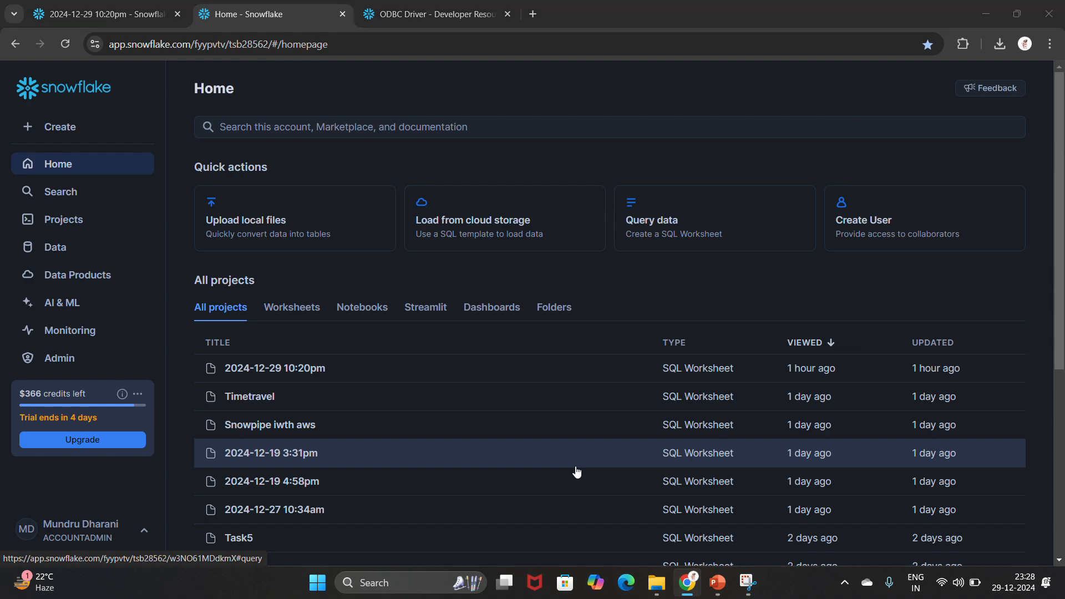
# Step: Launch Excel, maximise its window and create a new blank workbook
pyautogui.press('super')
pyautogui.write('EXCEL')
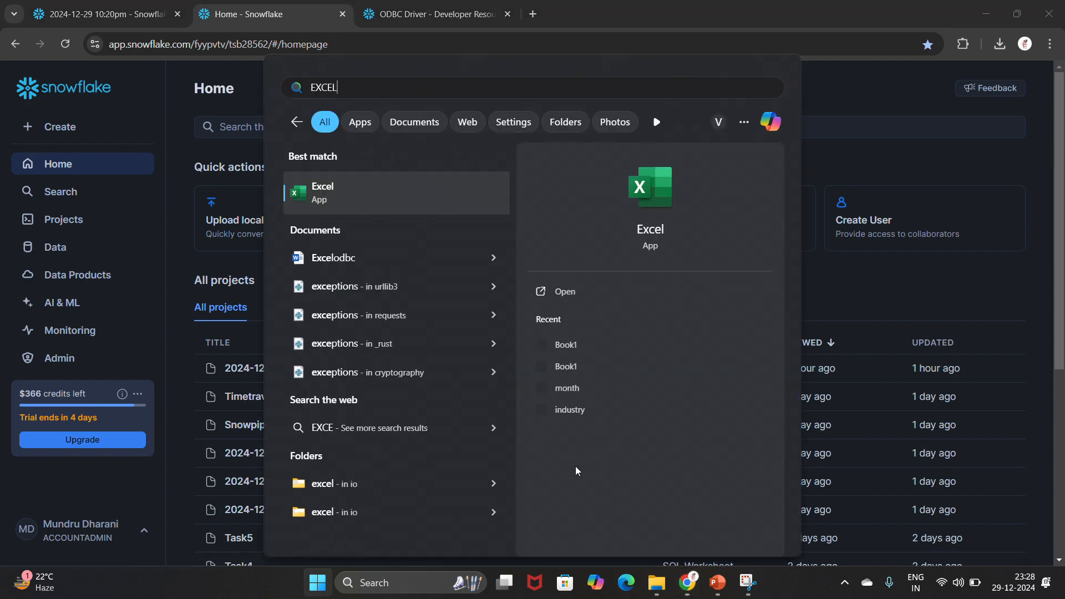
pyautogui.press('Return')
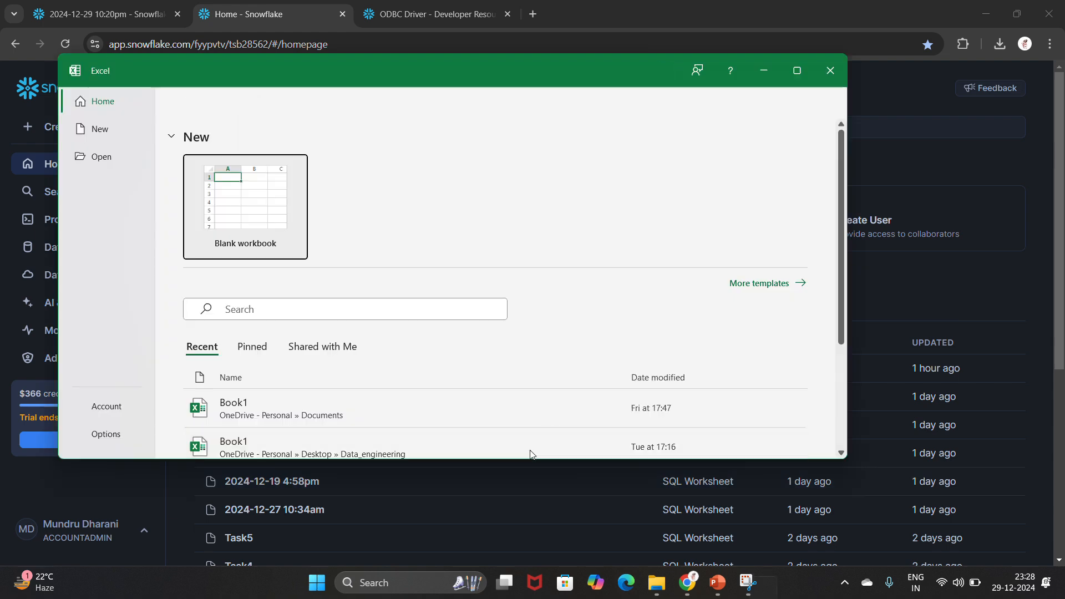
pyautogui.click(797, 70)
pyautogui.click(214, 178)
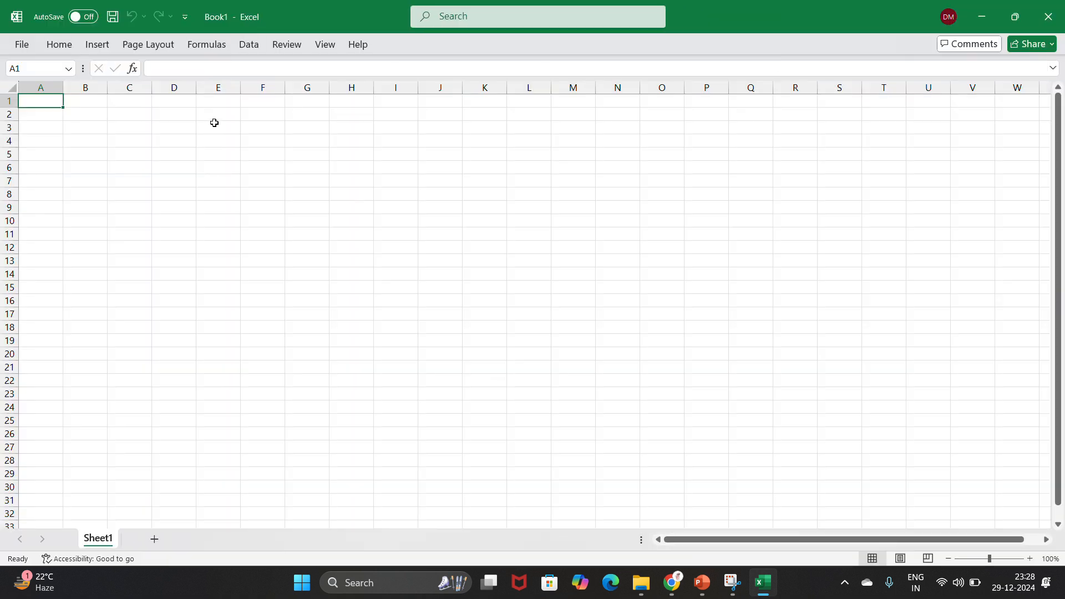
# Step: Go to Data > Get Data > From Other Sources
pyautogui.click(253, 45)
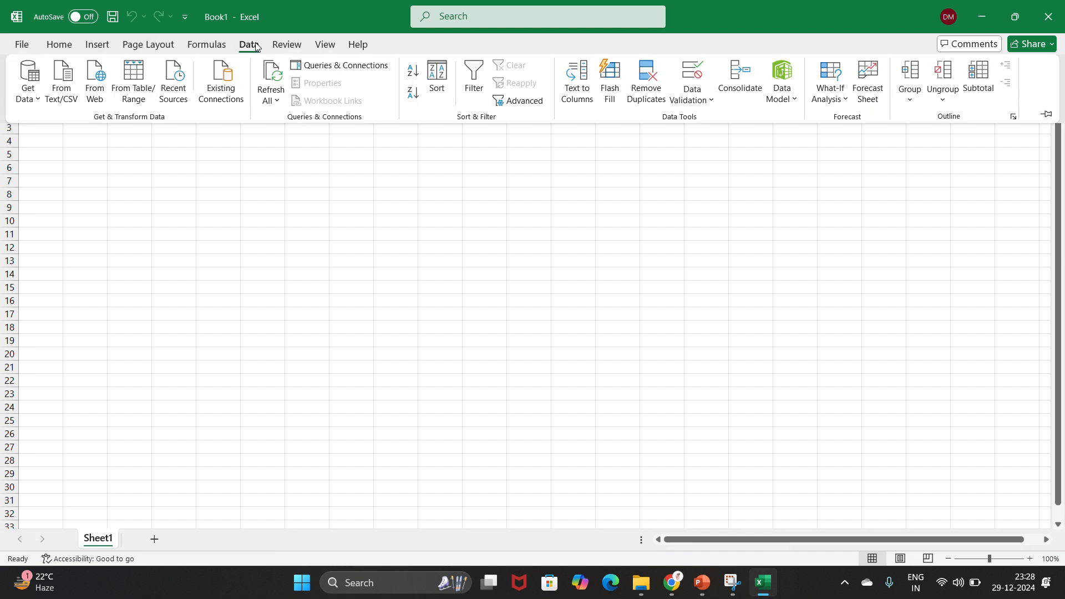
pyautogui.click(34, 100)
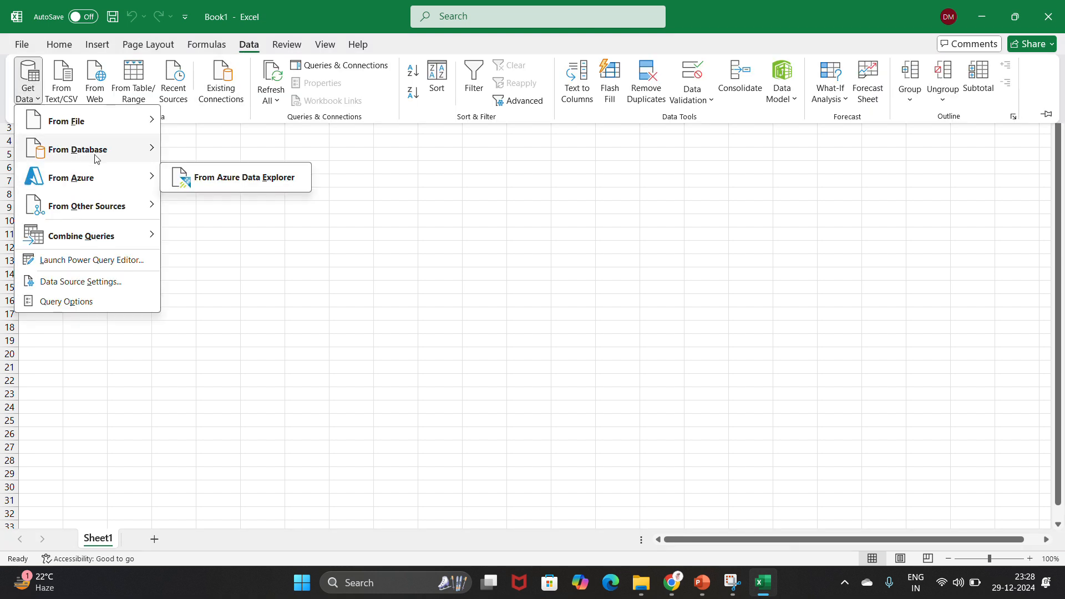
pyautogui.moveTo(115, 214)
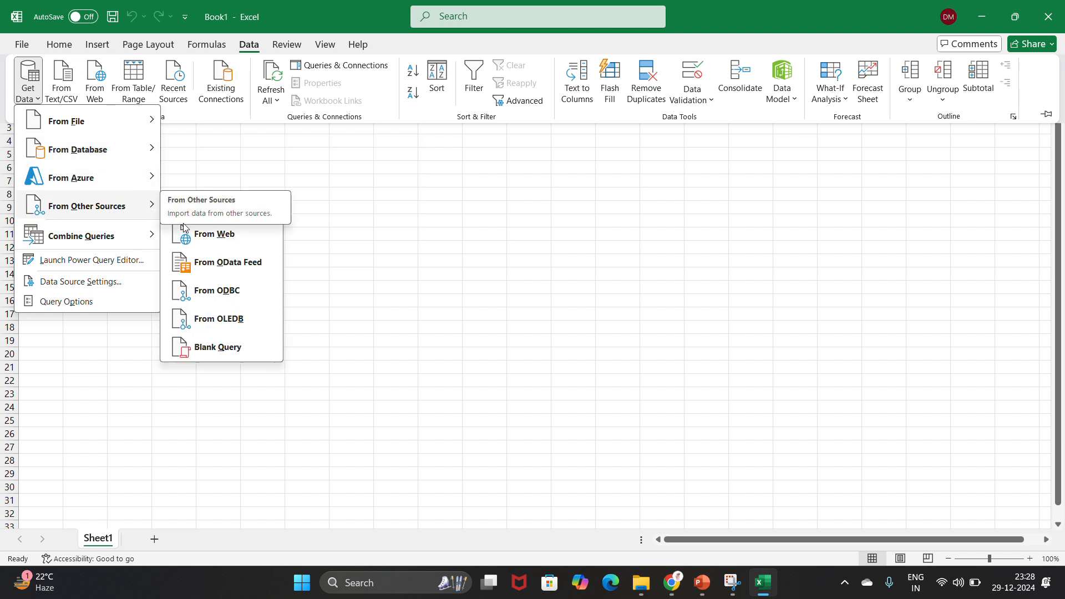
# Step: Import From ODBC using the snowflake DSN to list its databases in the Navigator
pyautogui.click(212, 298)
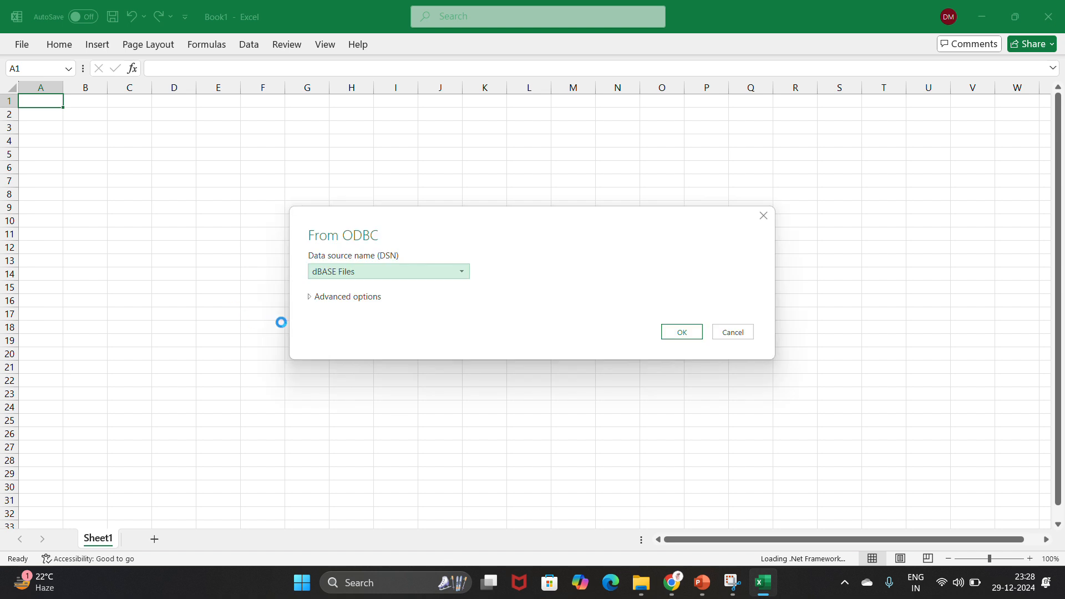
pyautogui.click(463, 272)
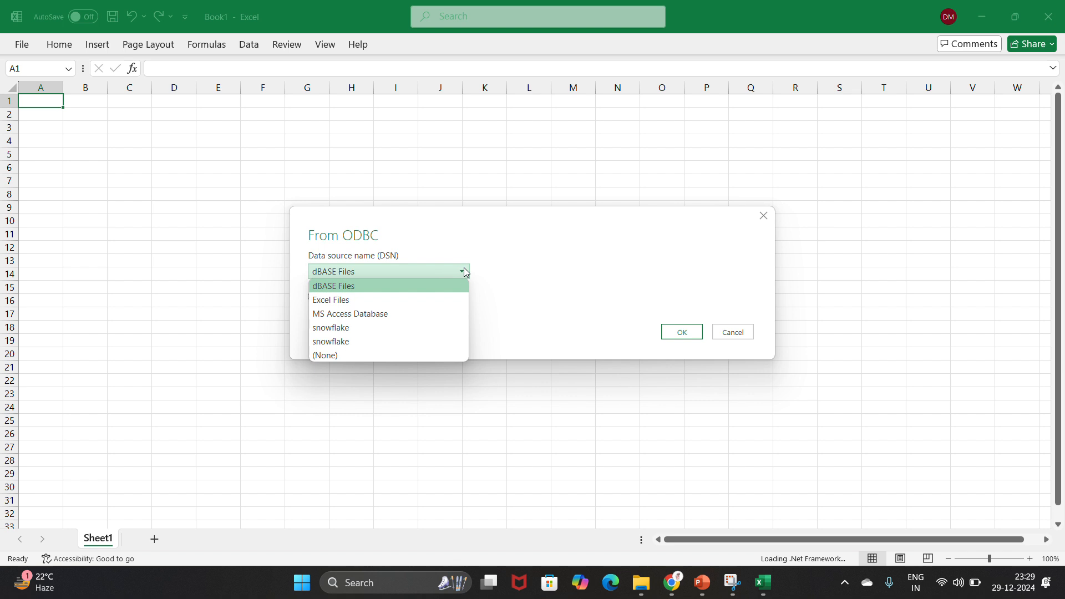
pyautogui.click(392, 328)
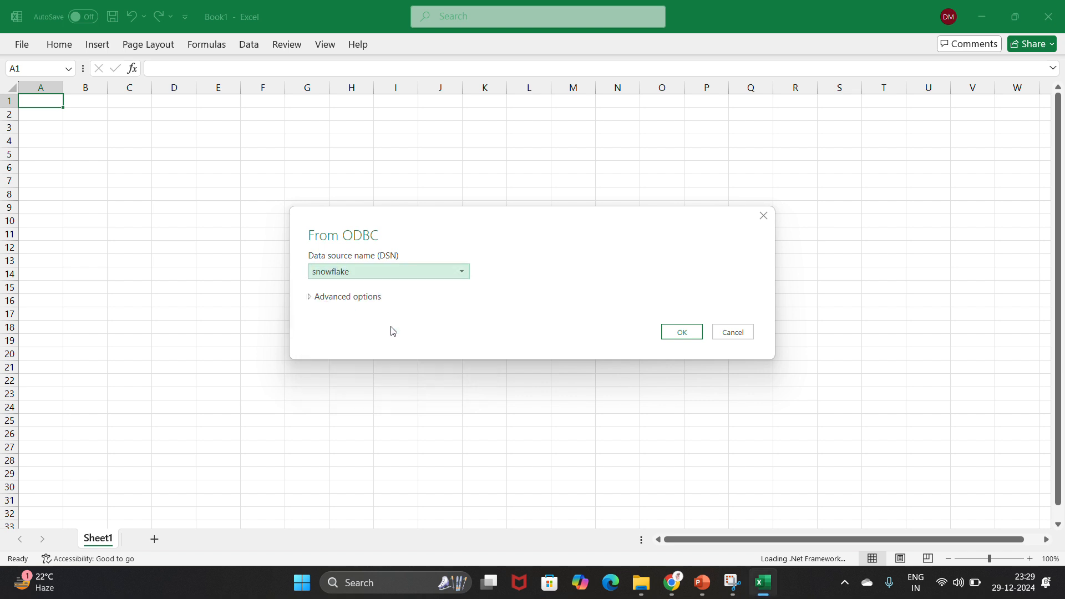
pyautogui.click(685, 338)
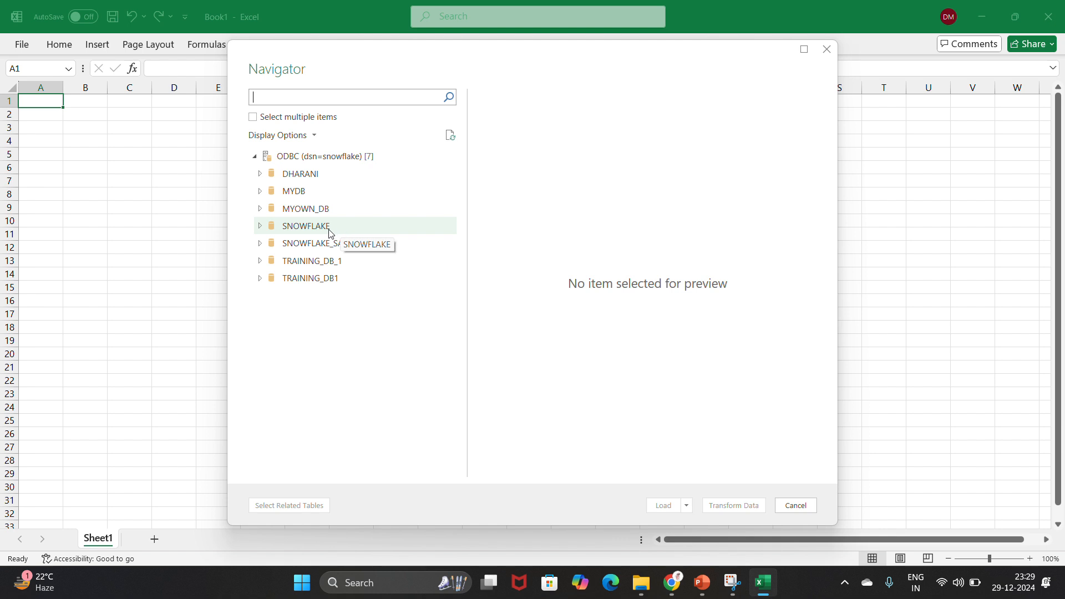
# Step: Expand TRAINING_DB1 and TRAINING_SCHEMA1, then preview ENTERPRISE_DETAILS and its columns such as year and industry_code_ANZSIC
pyautogui.click(321, 280)
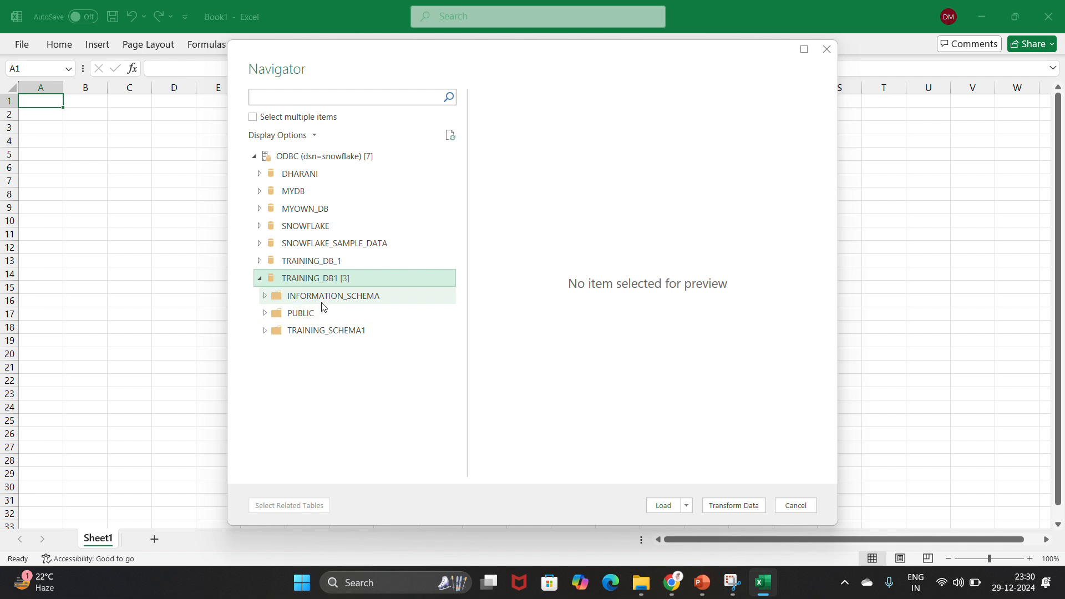
pyautogui.click(331, 334)
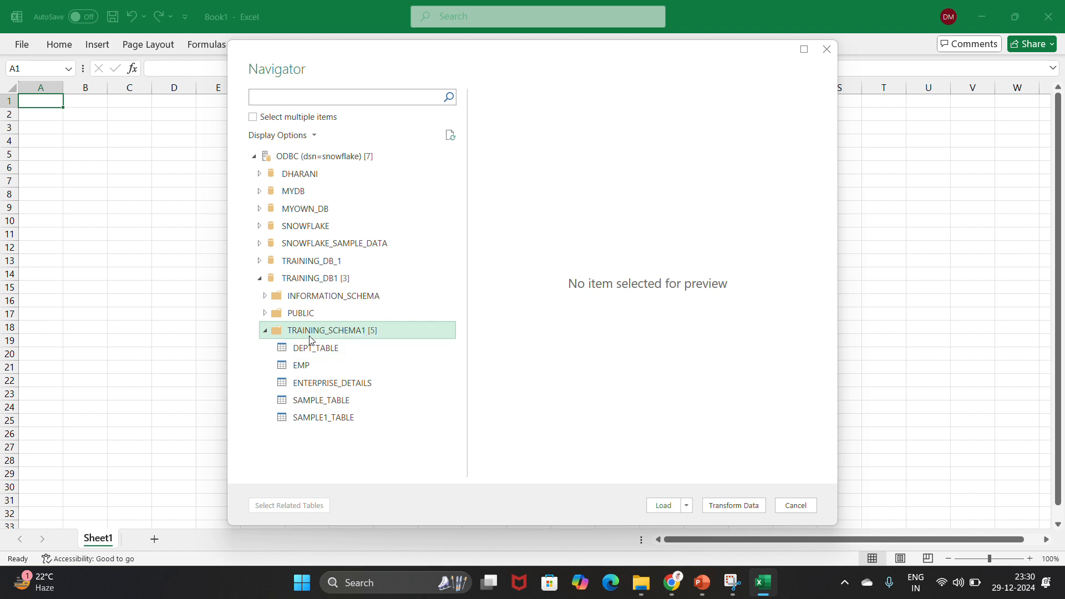
pyautogui.click(320, 385)
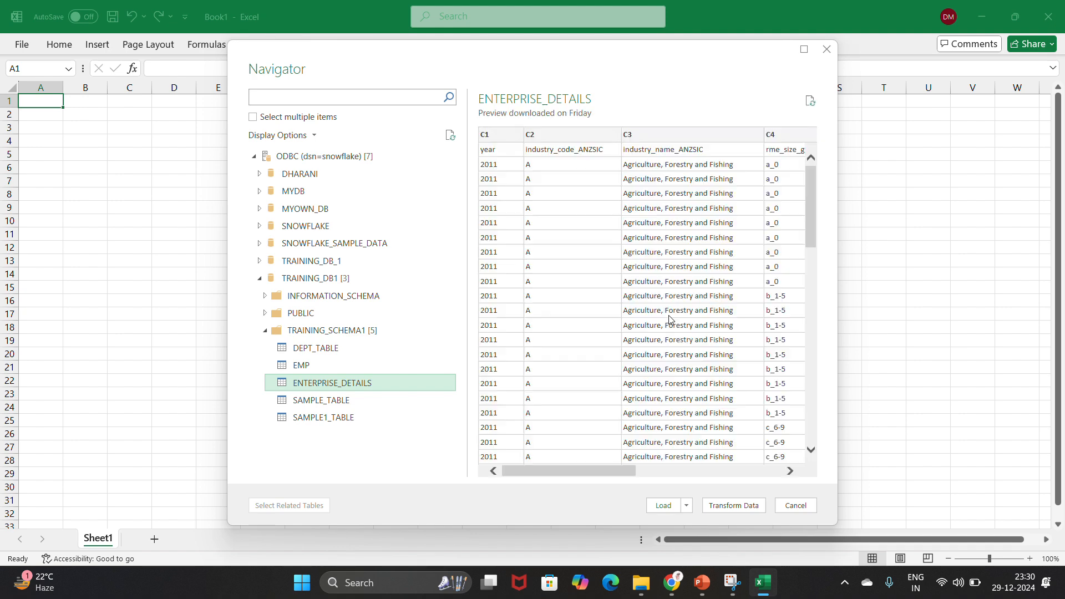
pyautogui.scroll(-1, 598, 344)
pyautogui.scroll(-15, 598, 344)
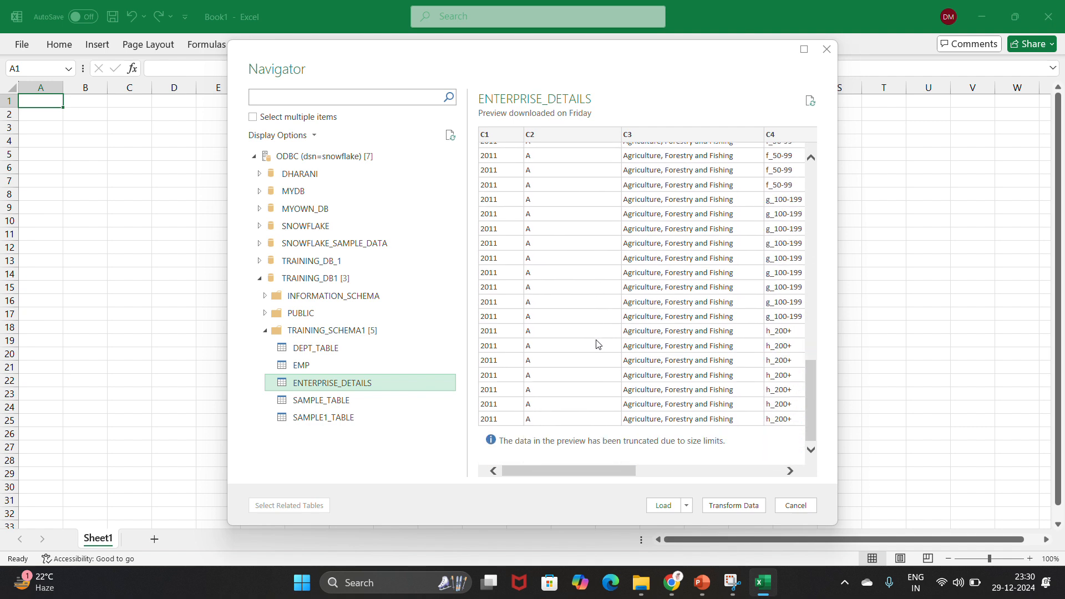
pyautogui.scroll(12, 598, 344)
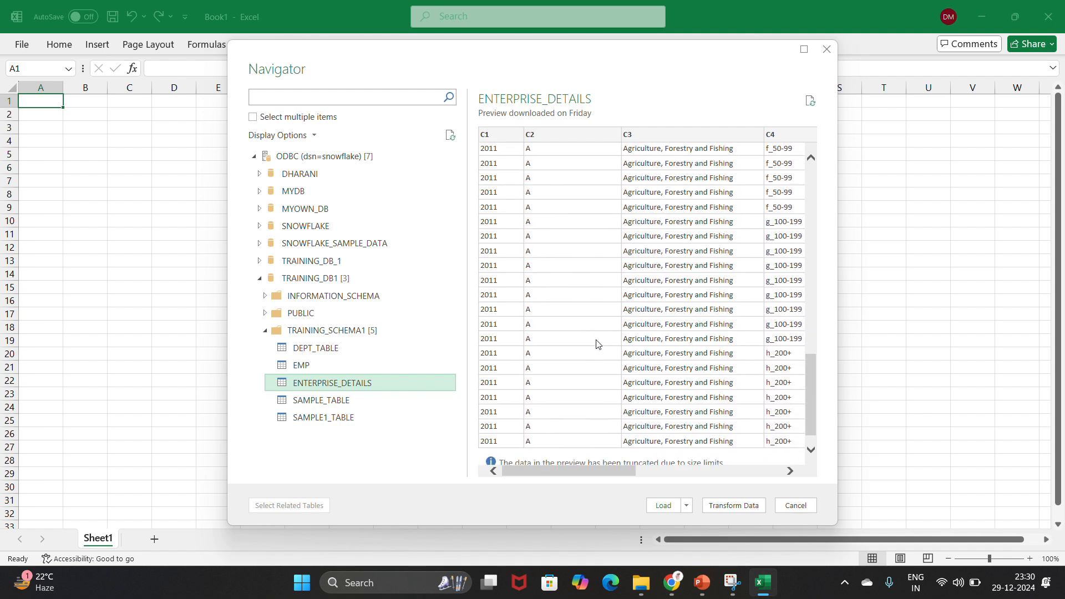
pyautogui.scroll(3, 598, 344)
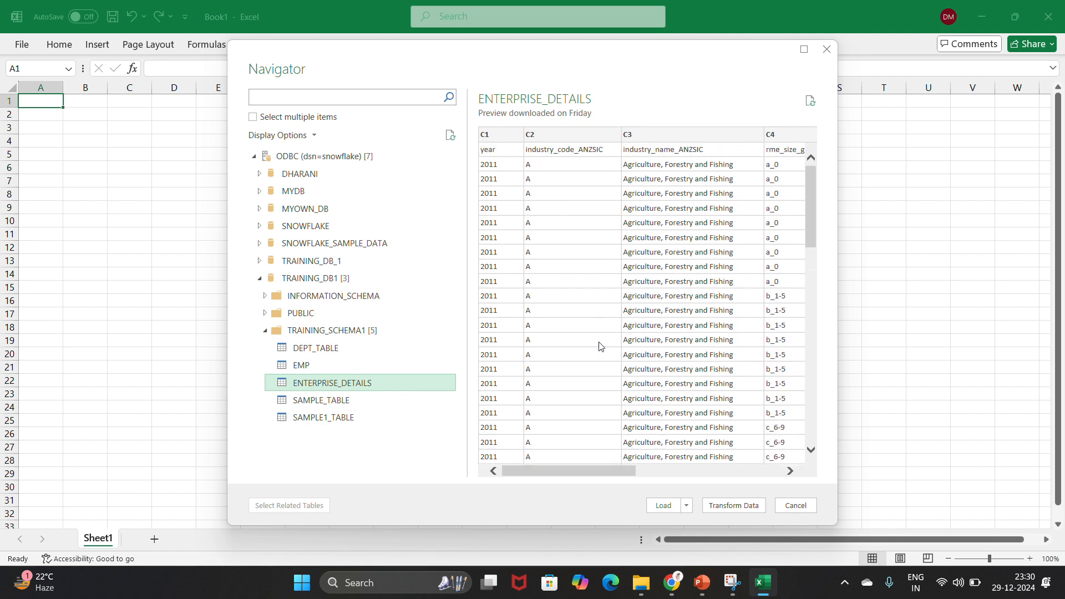
# Step: Load ENTERPRISE_DETAILS into its own worksheet, confirm 20,125 rows loaded and browse the data
pyautogui.click(666, 505)
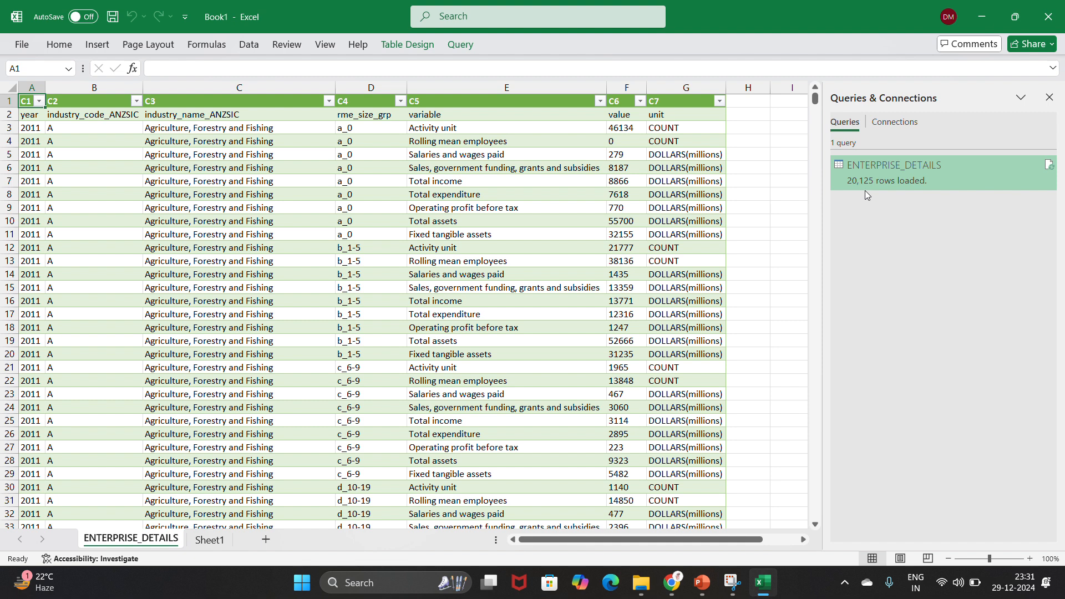
pyautogui.moveTo(907, 188)
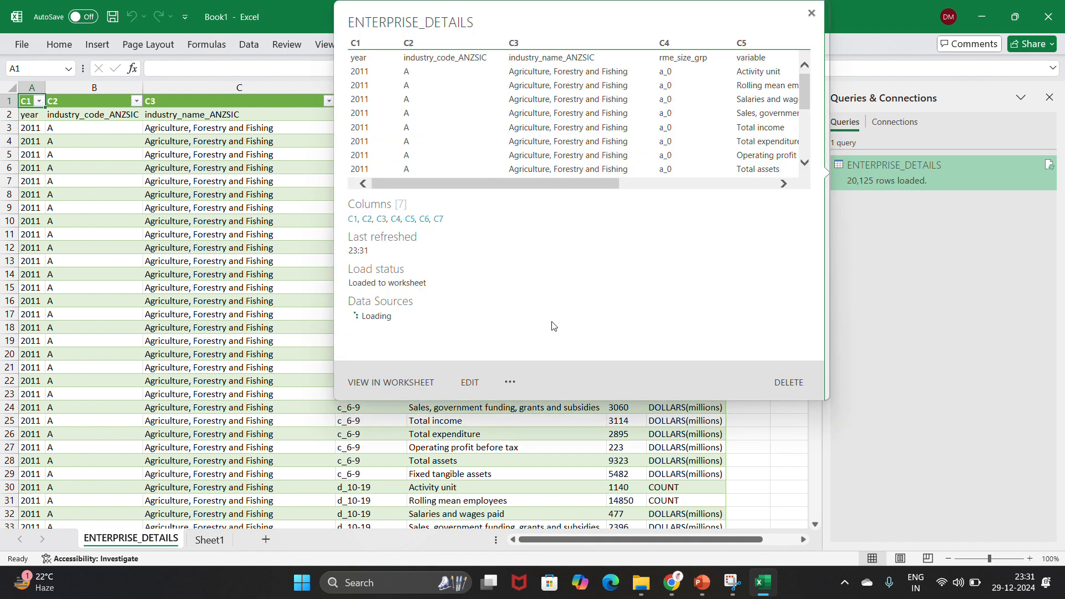
pyautogui.scroll(-7, 277, 351)
pyautogui.scroll(-20, 276, 351)
pyautogui.scroll(-20, 277, 351)
pyautogui.scroll(20, 276, 351)
pyautogui.scroll(20, 277, 351)
pyautogui.scroll(4, 198, 257)
pyautogui.scroll(-9, 198, 258)
pyautogui.scroll(-2, 199, 258)
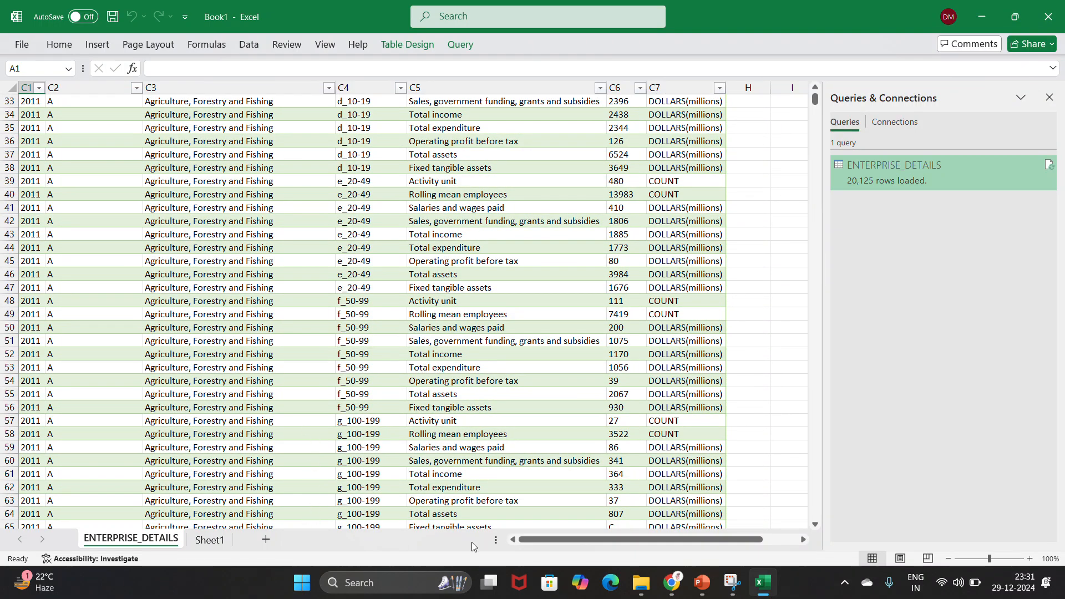
pyautogui.click(682, 590)
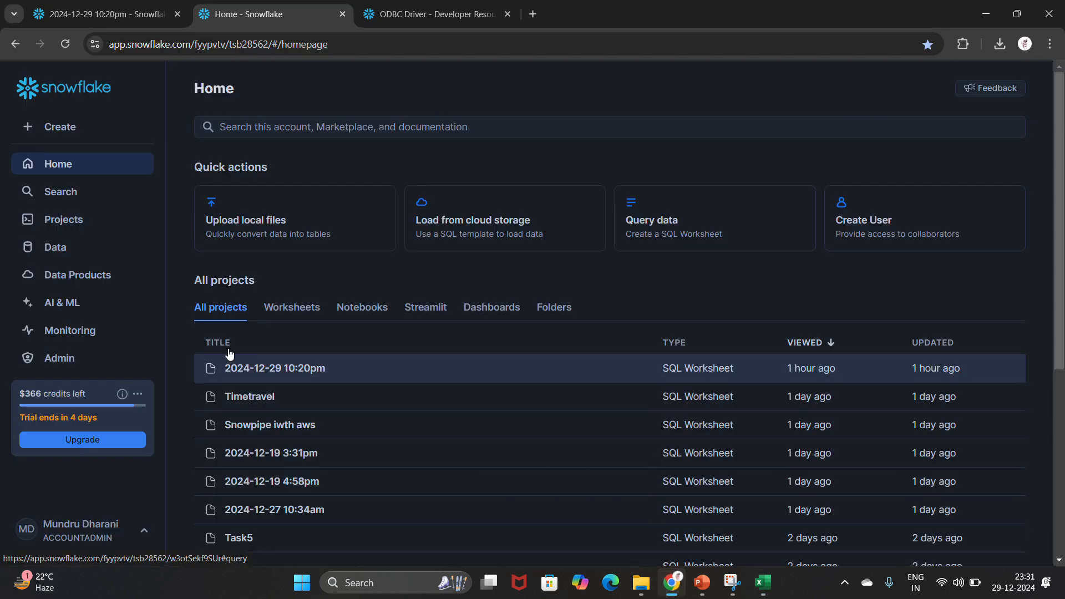
pyautogui.click(85, 247)
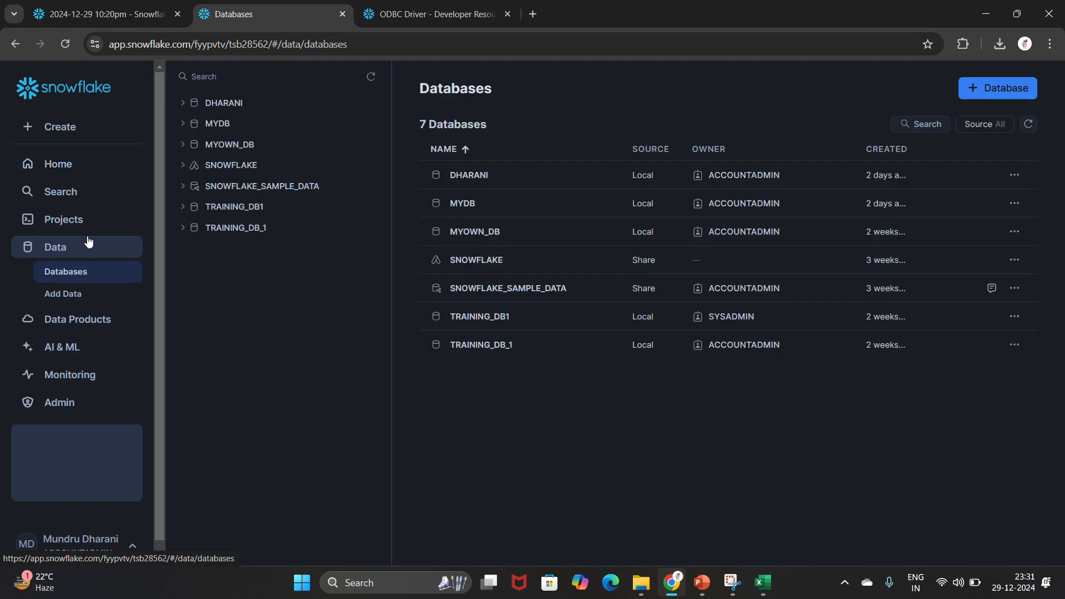
pyautogui.click(260, 209)
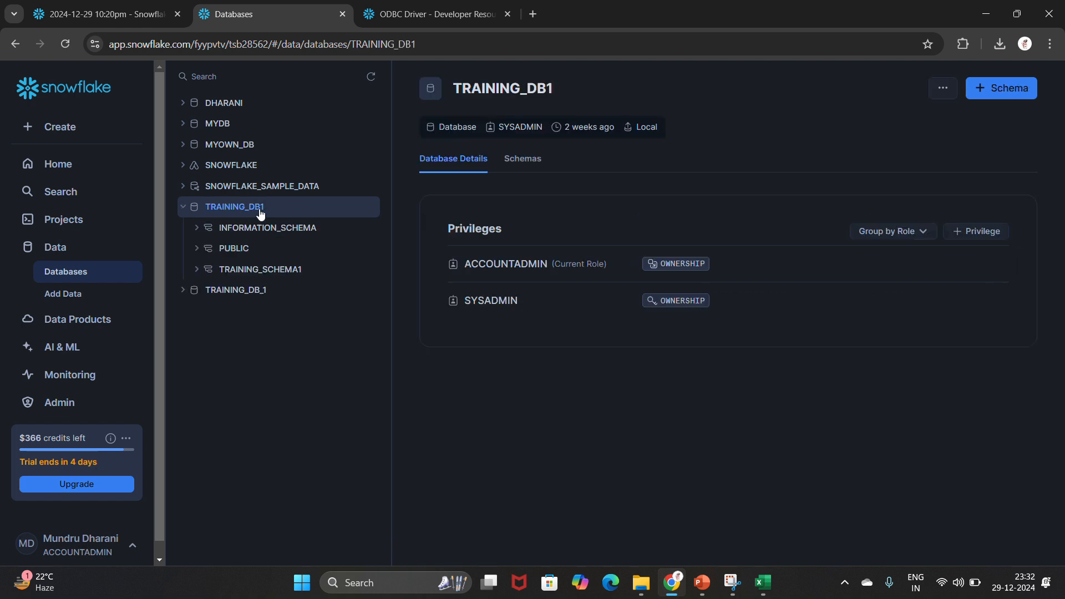
pyautogui.click(279, 276)
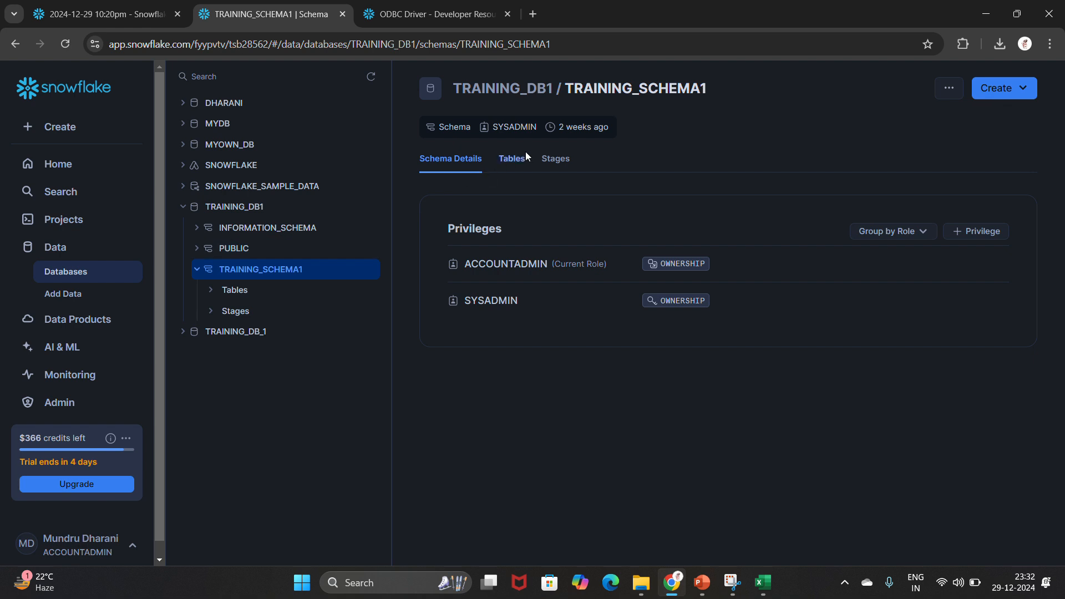
pyautogui.click(524, 159)
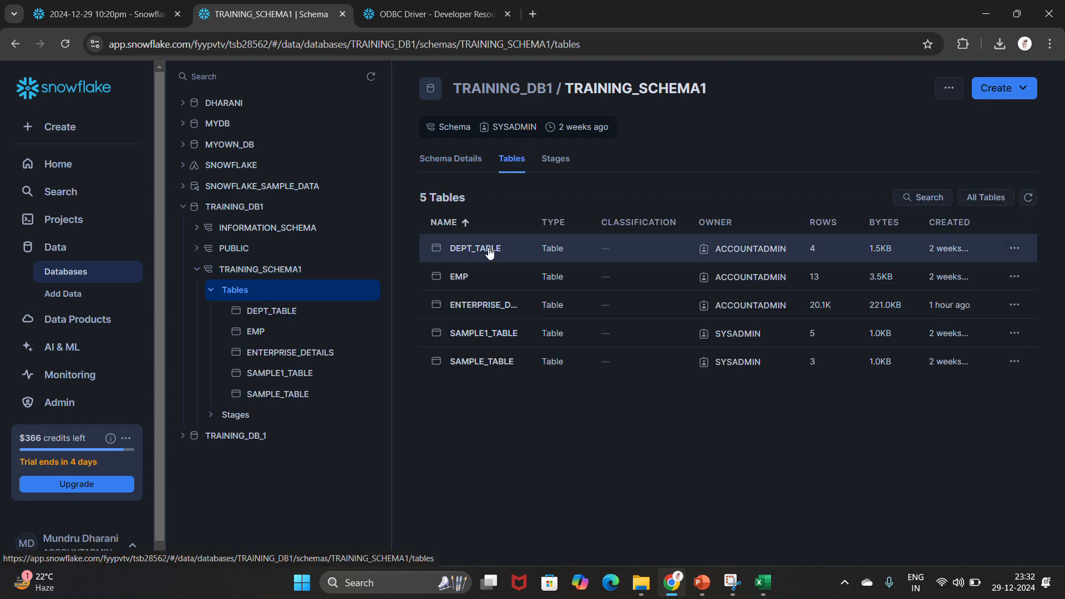
pyautogui.click(473, 306)
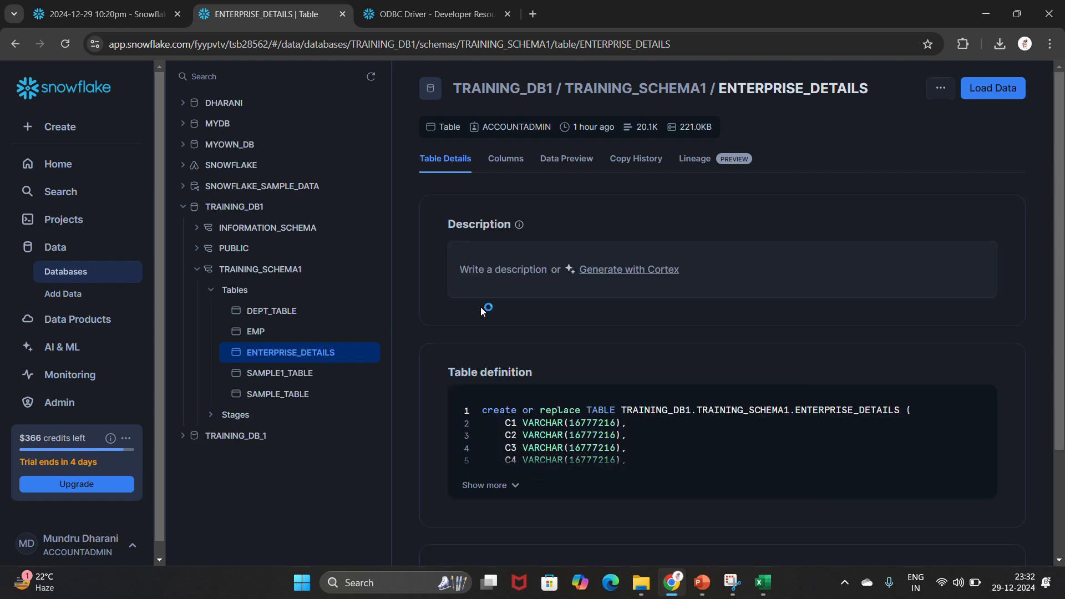
pyautogui.click(563, 162)
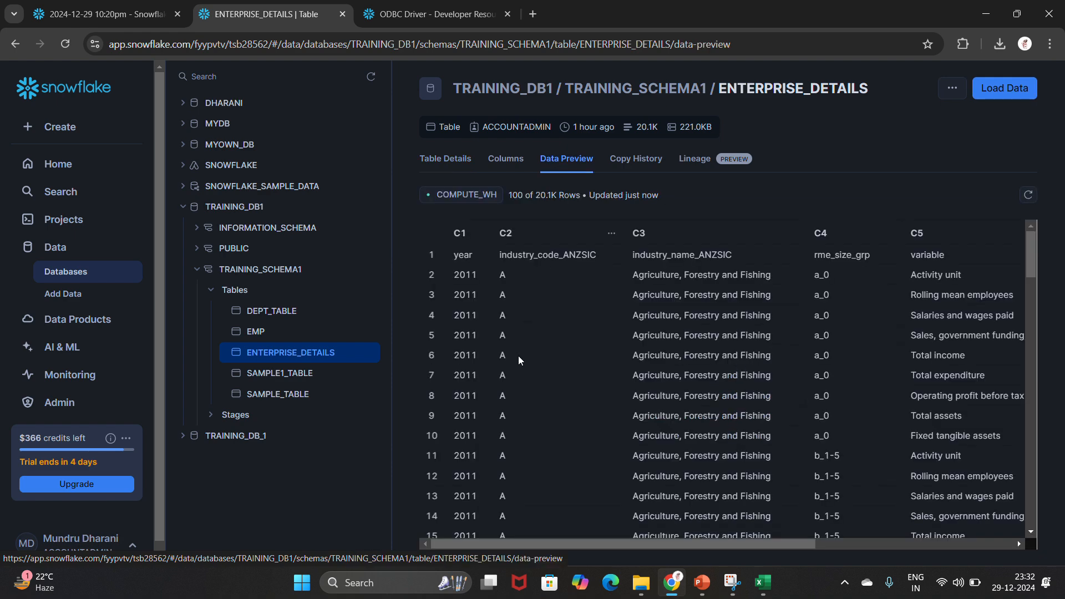
pyautogui.scroll(-2, 503, 417)
pyautogui.scroll(2, 505, 417)
pyautogui.scroll(-7, 505, 415)
pyautogui.scroll(-8, 505, 415)
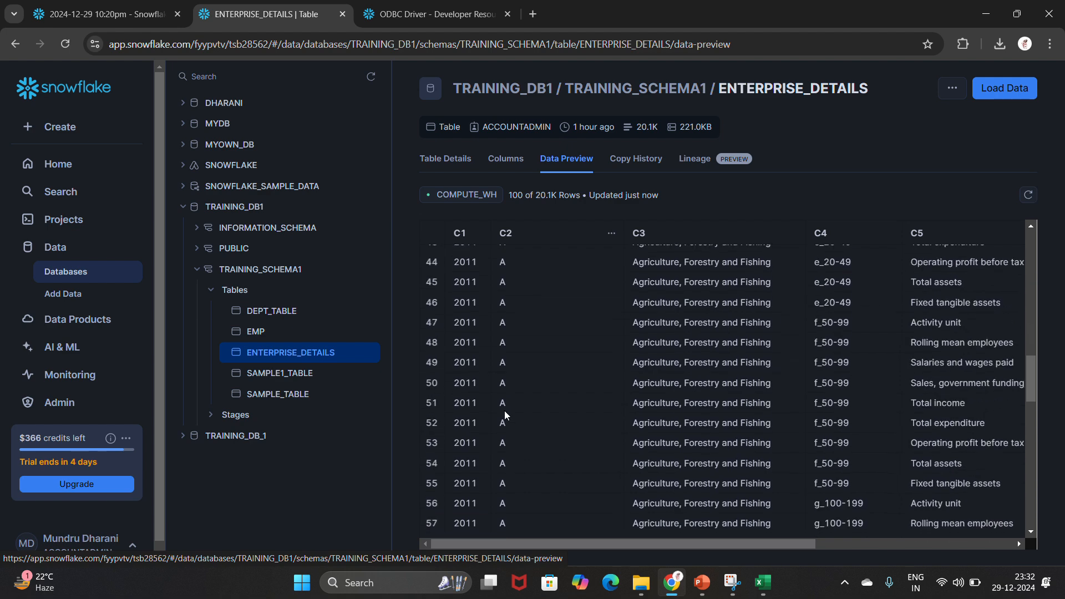
pyautogui.hotkey('alt', 'Tab')
pyautogui.scroll(4, 189, 374)
pyautogui.scroll(7, 189, 373)
pyautogui.scroll(-1, 202, 341)
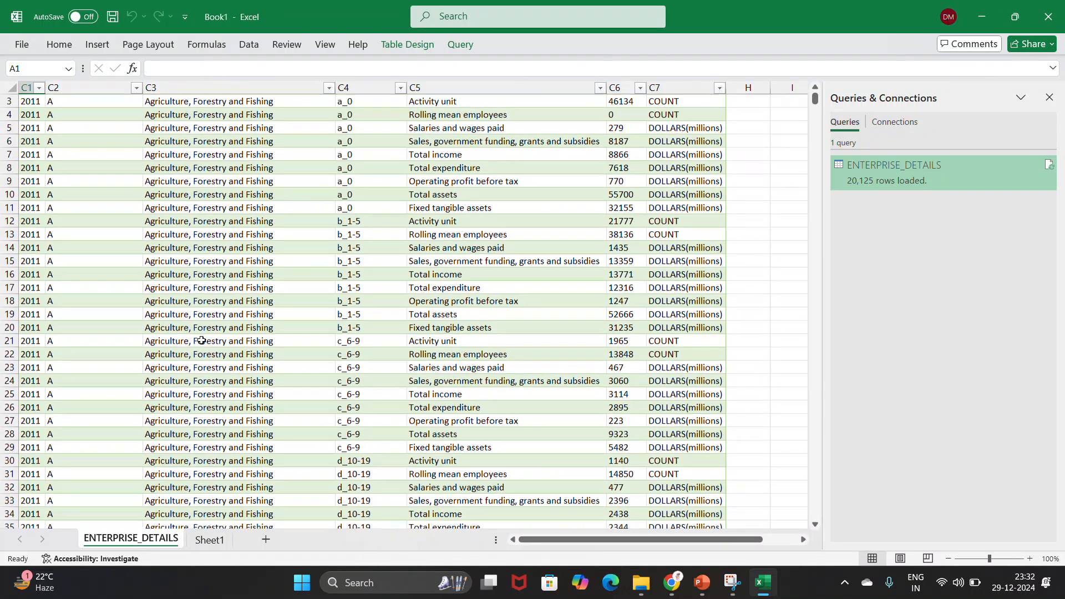
pyautogui.scroll(1, 222, 305)
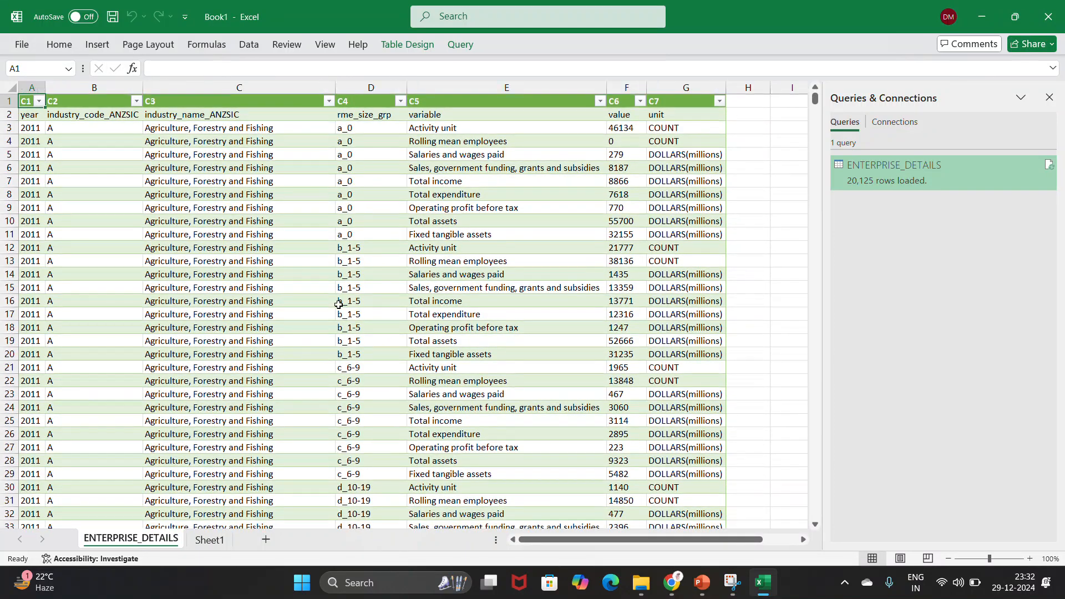